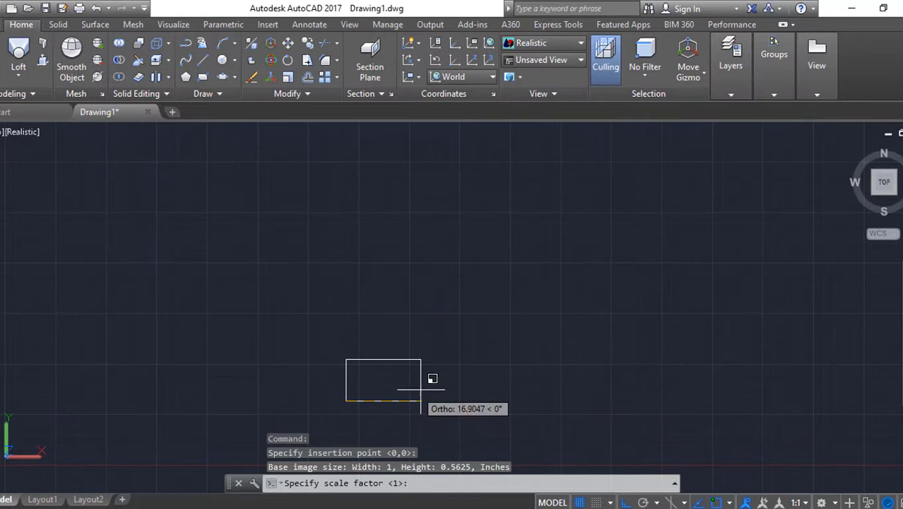
- Place the inserted Toyota logo image and fade it for easier tracing
click(490, 355)
scroll(415, 421, up, 5)
click(210, 128)
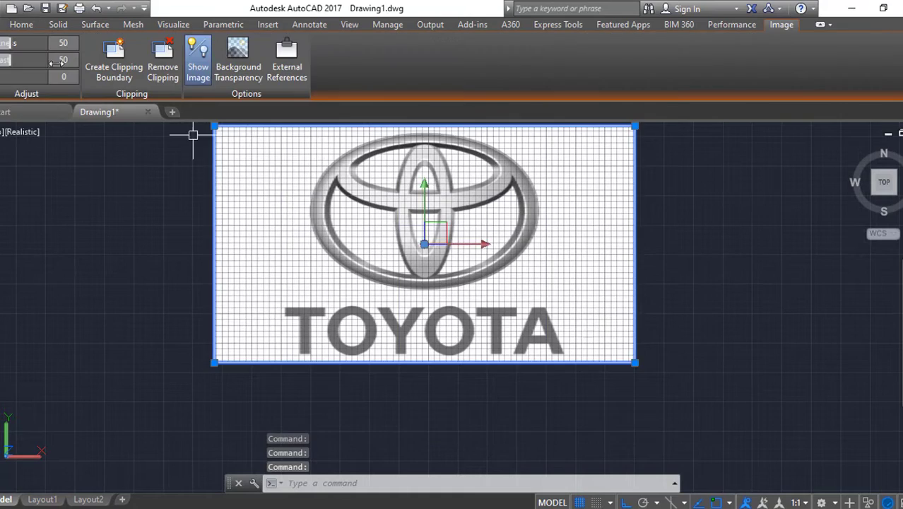
drag(14, 76, 48, 77)
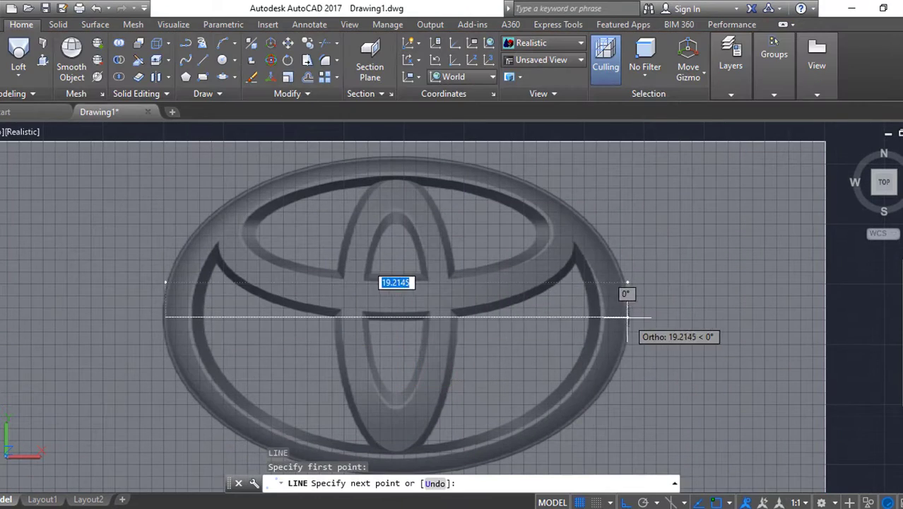
key(Escape)
- Trace the logo's outer ring with an ellipse spanning its left and right edges
click(165, 317)
click(627, 318)
mouse_move(551, 289)
middle_down()
mouse_move(547, 268)
mouse_move(658, 263)
middle_up()
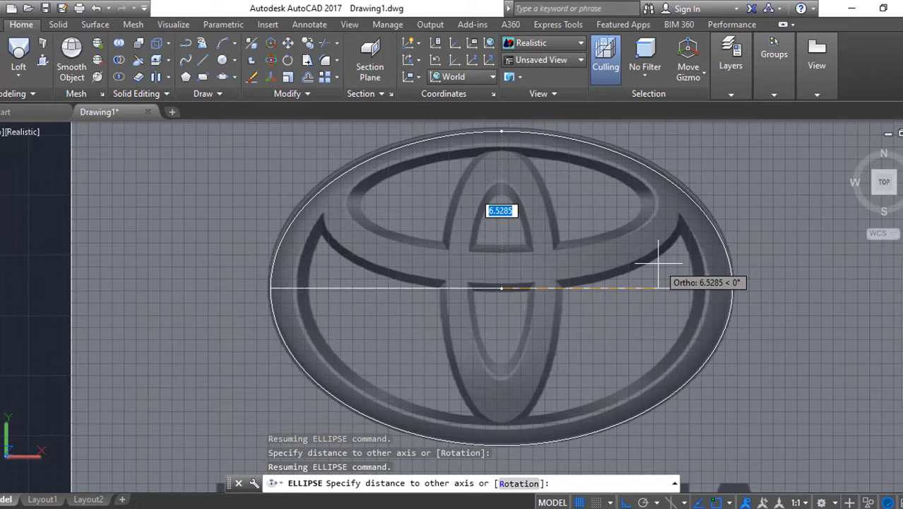
click(661, 264)
- Move the outer ellipse and its axis line into alignment with the ring
key(m)
key(Return)
click(676, 306)
key(Return)
click(743, 333)
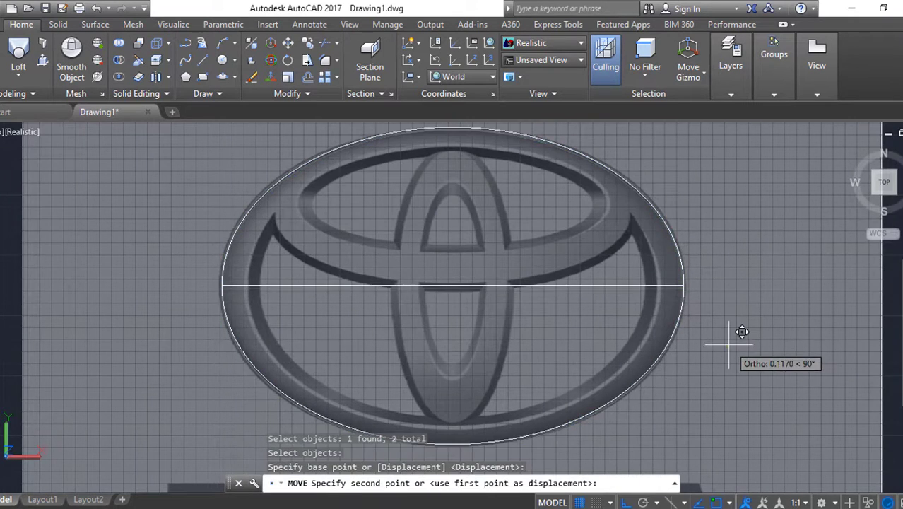
scroll(728, 346, up, 2)
click(728, 347)
- Draw a second ellipse along the ring's inner edge with object snap off
text(el)
key(Return)
scroll(241, 347, up, 2)
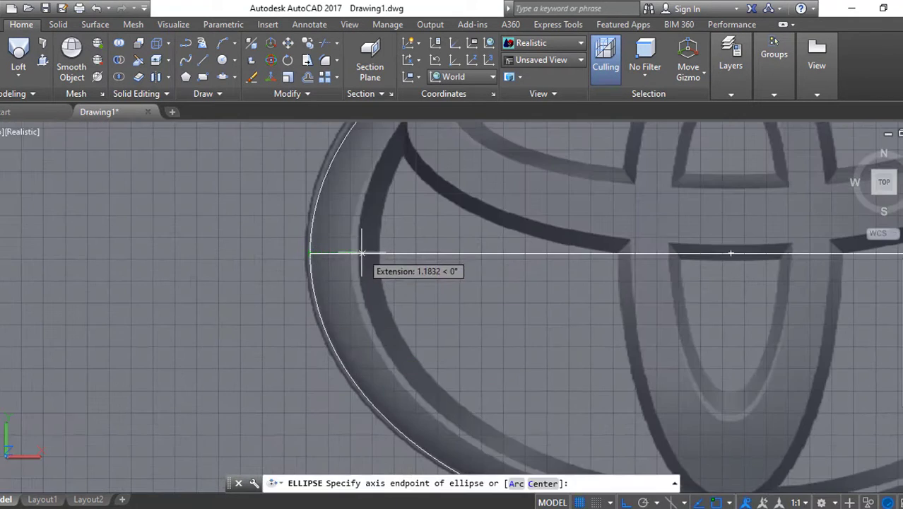
click(323, 253)
middle_drag(778, 253, 489, 252)
key(F3)
click(665, 198)
scroll(468, 259, down, 3)
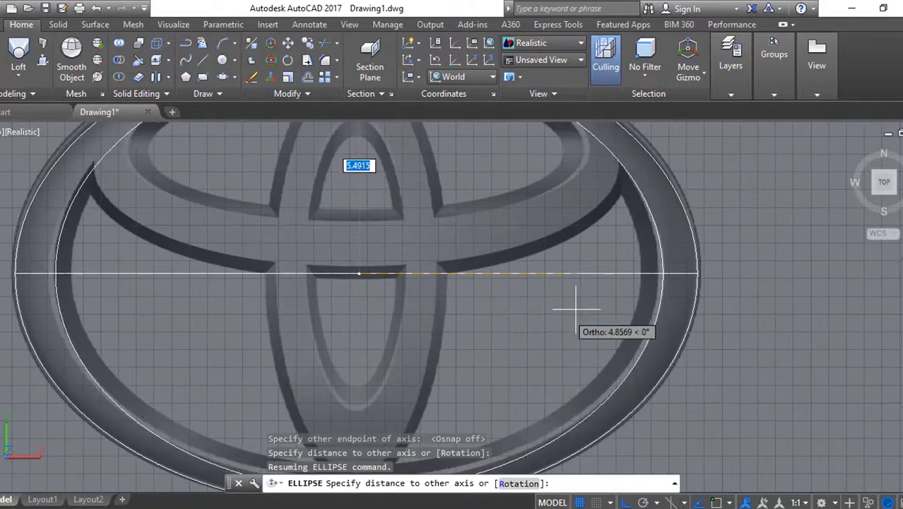
click(564, 307)
scroll(579, 354, down, 3)
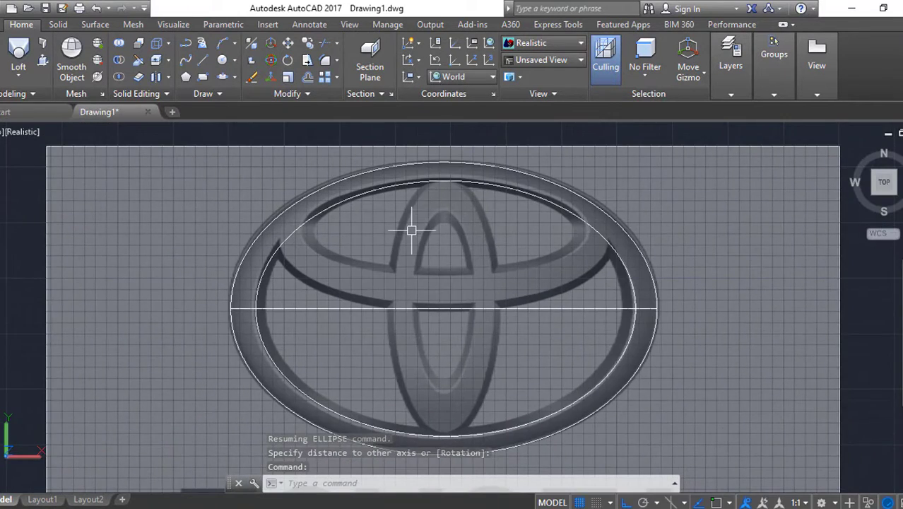
- Copy the two traced rim ellipses 38 units to the right of the logo
text(co)
key(Return)
scroll(412, 230, down, 2)
click(478, 325)
key(Return)
click(400, 398)
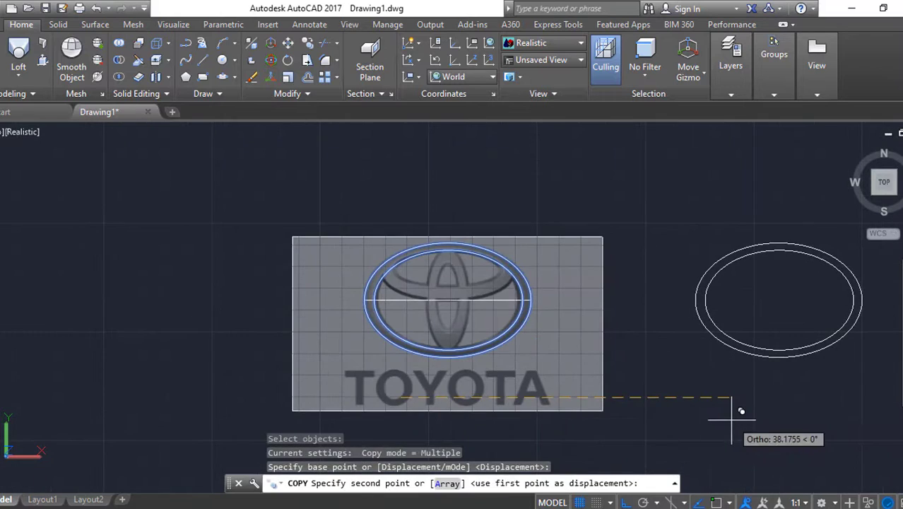
key(Escape)
- Zoom back to the logo and begin a new ellipse for the upper ring
scroll(468, 313, up, 5)
scroll(515, 292, up, 1)
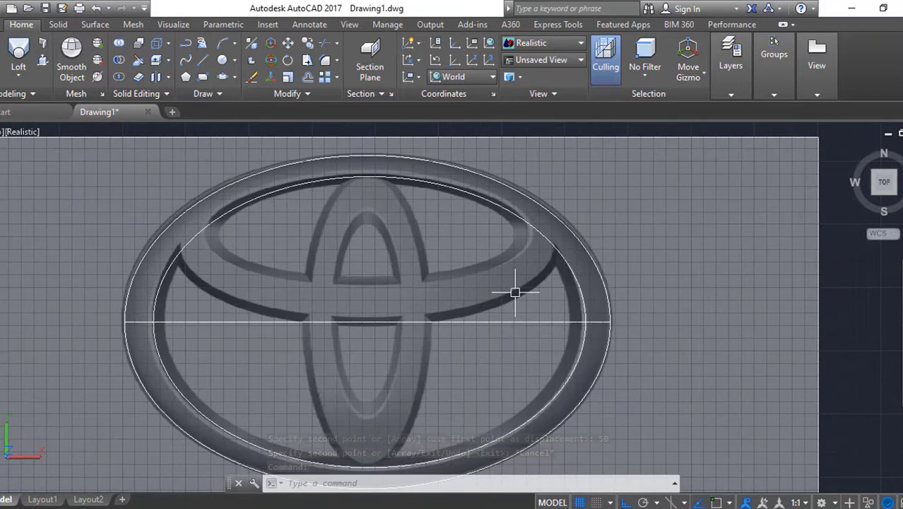
scroll(222, 248, up, 2)
text(el)
key(Return)
- Finish the upper ring ellipse and grip-reshape its top point to fit
scroll(495, 232, down, 1)
click(719, 240)
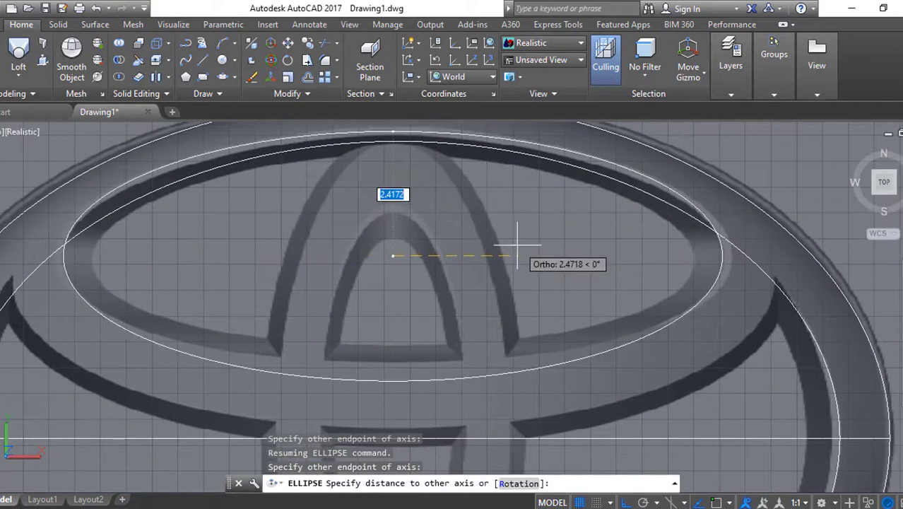
click(500, 245)
middle_drag(545, 251, 580, 280)
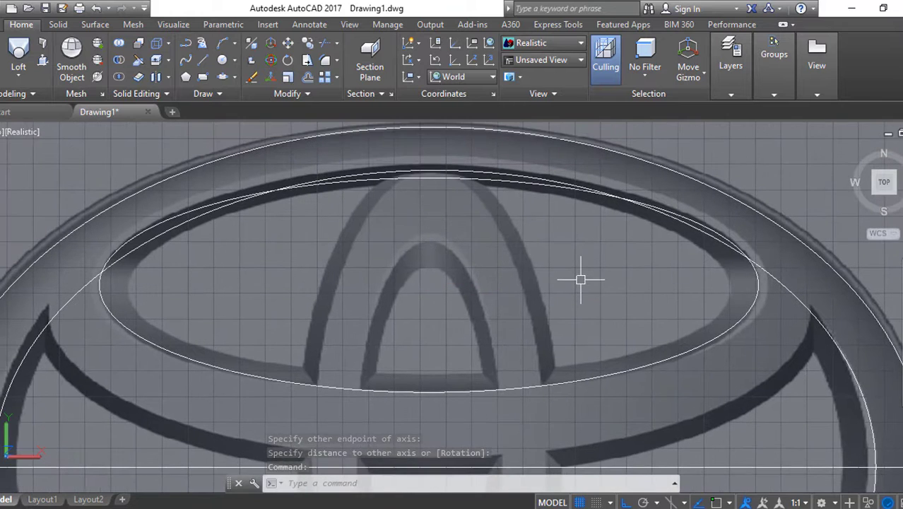
click(430, 169)
scroll(431, 170, up, 1)
click(428, 171)
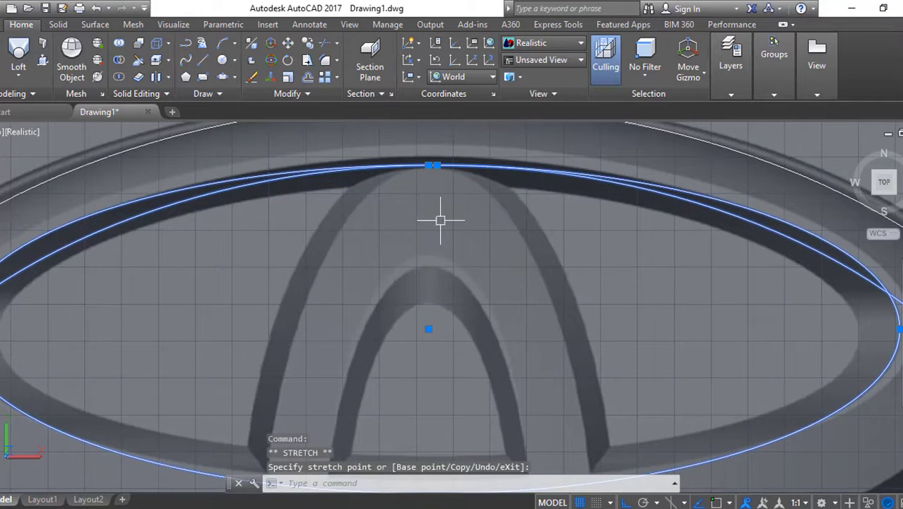
scroll(440, 215, down, 1)
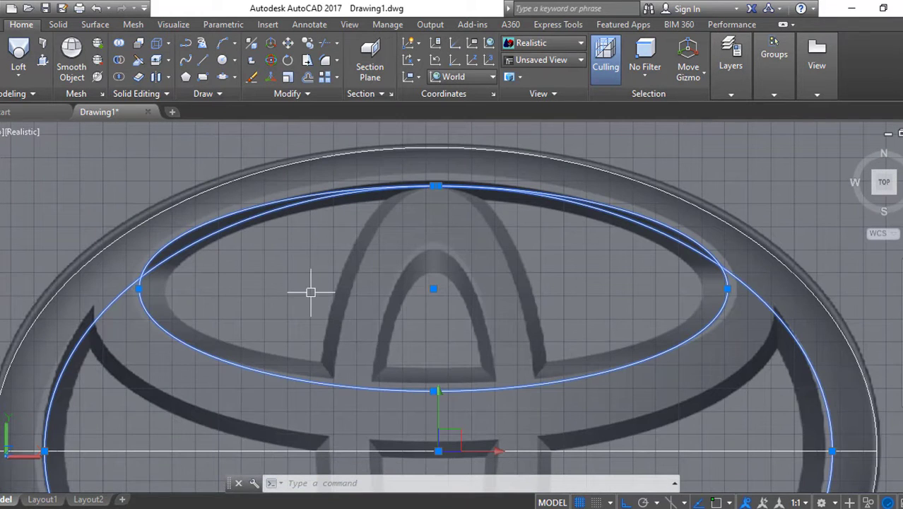
- Draw another ellipse over the upper ring and move it slightly higher
click(221, 78)
click(772, 291)
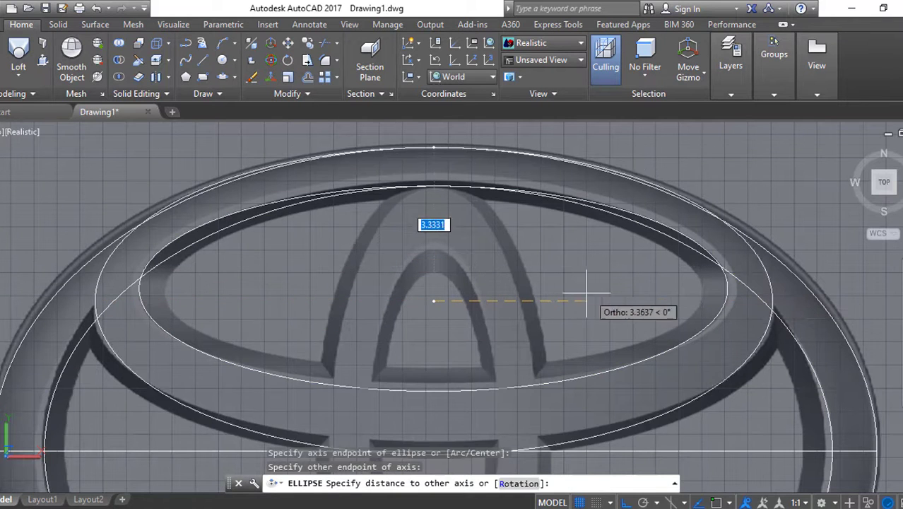
click(573, 292)
text(m)
key(Return)
click(594, 265)
click(570, 244)
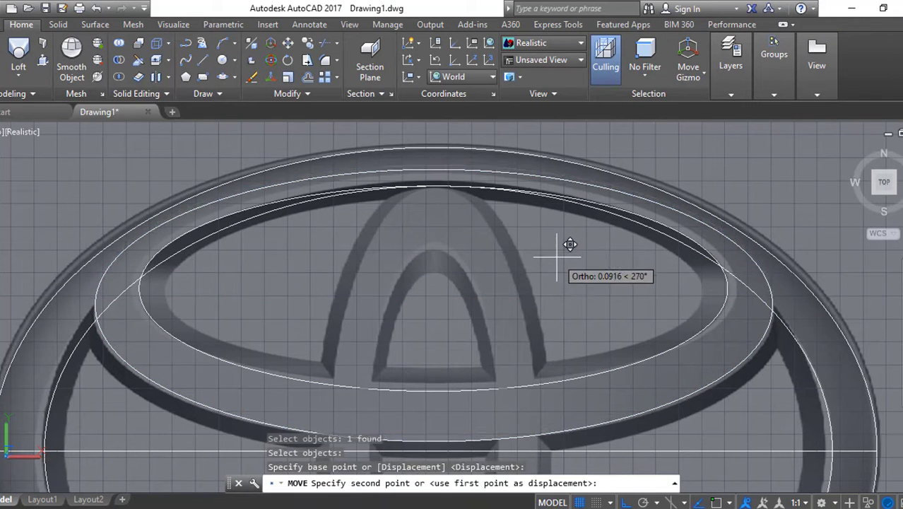
click(567, 252)
- Offset the upper ring ellipse inward by a picked distance
key(o)
key(Return)
click(719, 365)
click(710, 347)
click(710, 357)
key(Return)
key(Return)
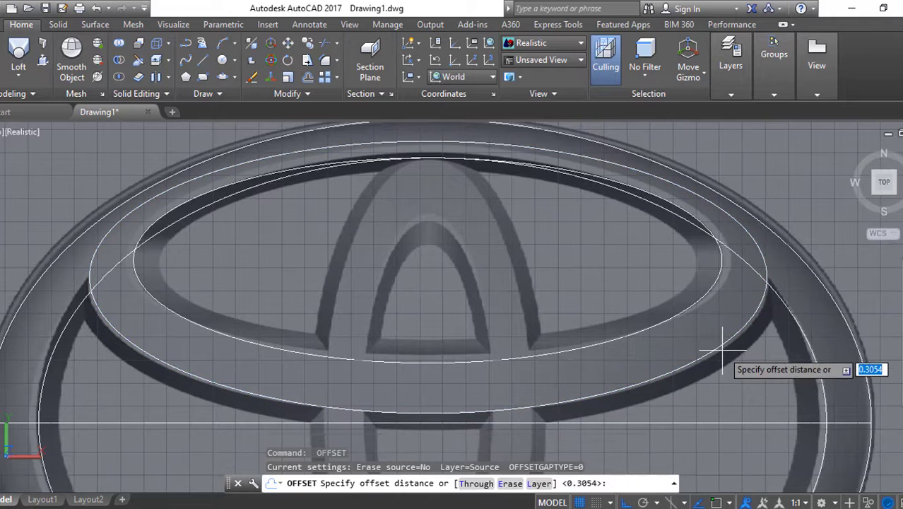
click(714, 352)
click(723, 362)
middle_drag(601, 371, 347, 260)
key(Escape)
- Add an inner ellipse for the upper ring and move it into position
text(el)
key(Return)
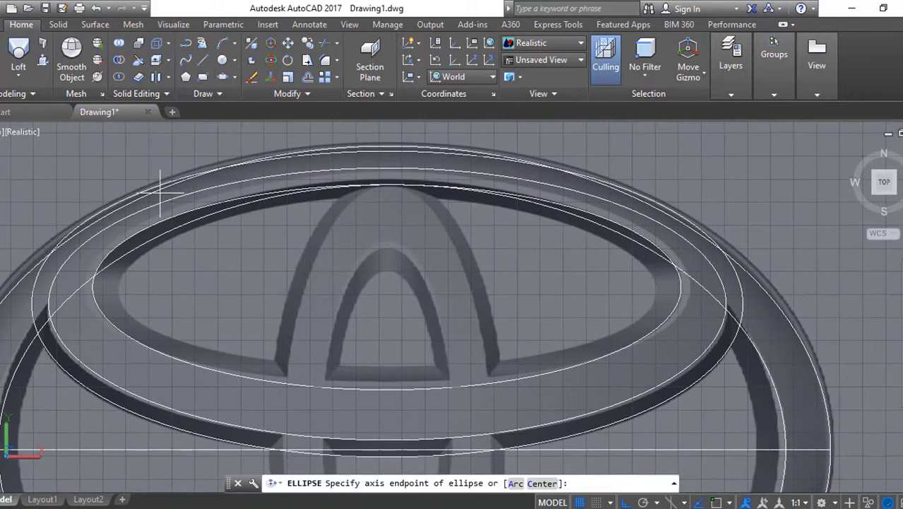
click(118, 287)
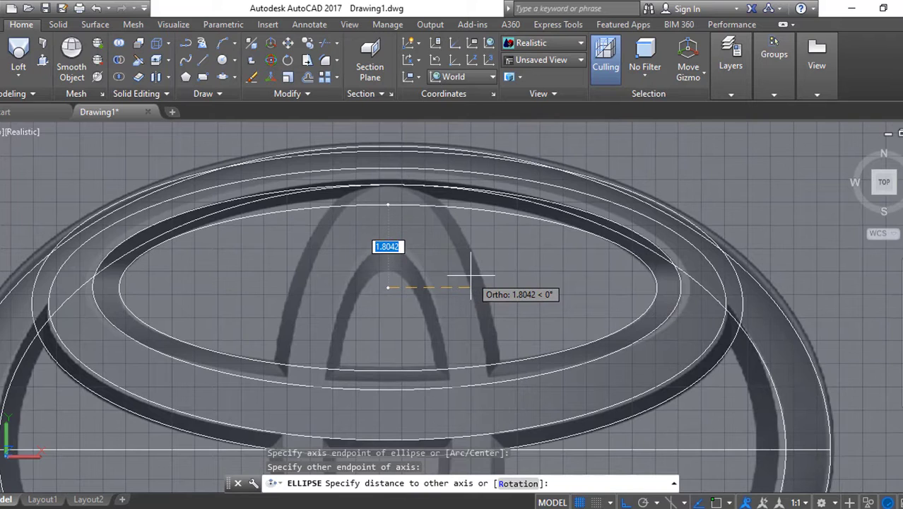
click(471, 276)
key(m)
key(Return)
click(435, 205)
key(Return)
click(459, 299)
scroll(474, 288, down, 2)
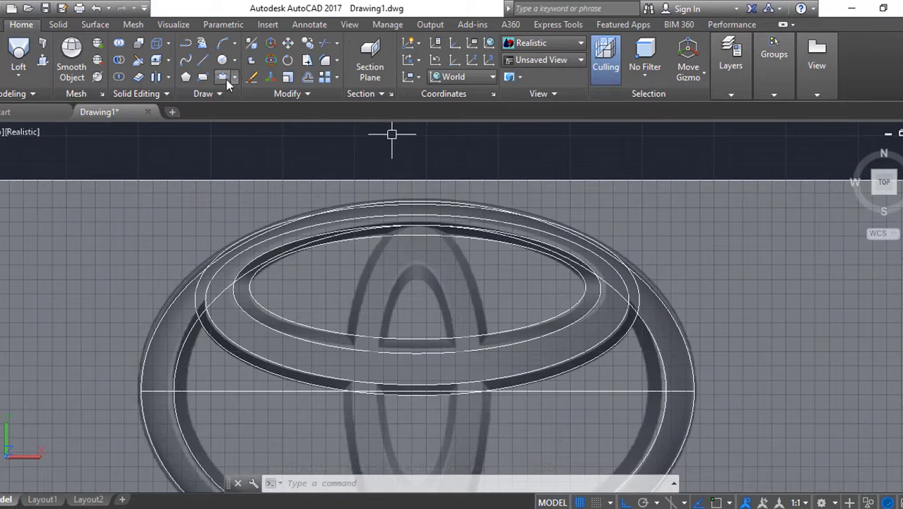
click(223, 76)
- Draw a tall ellipse on the central oval's outer edge and stretch its bottom
click(423, 192)
scroll(425, 318, up, 2)
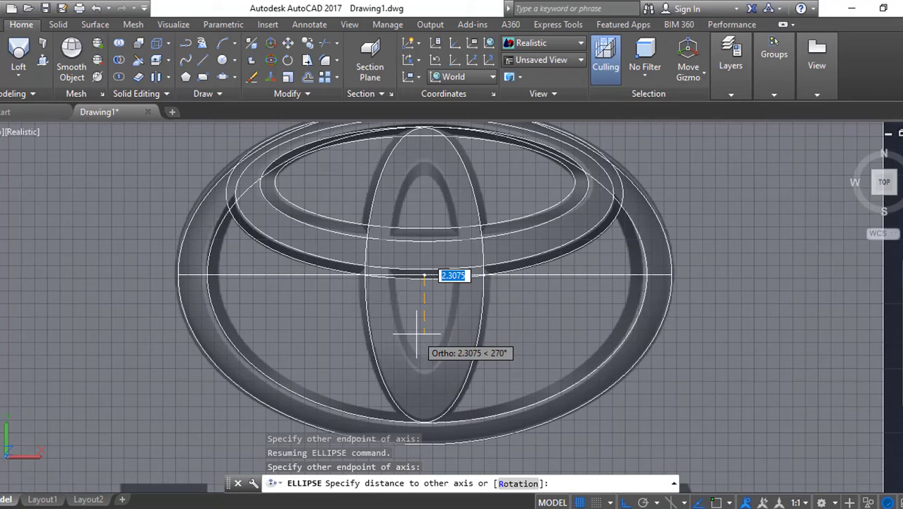
click(417, 332)
click(424, 420)
scroll(427, 418, up, 3)
click(466, 389)
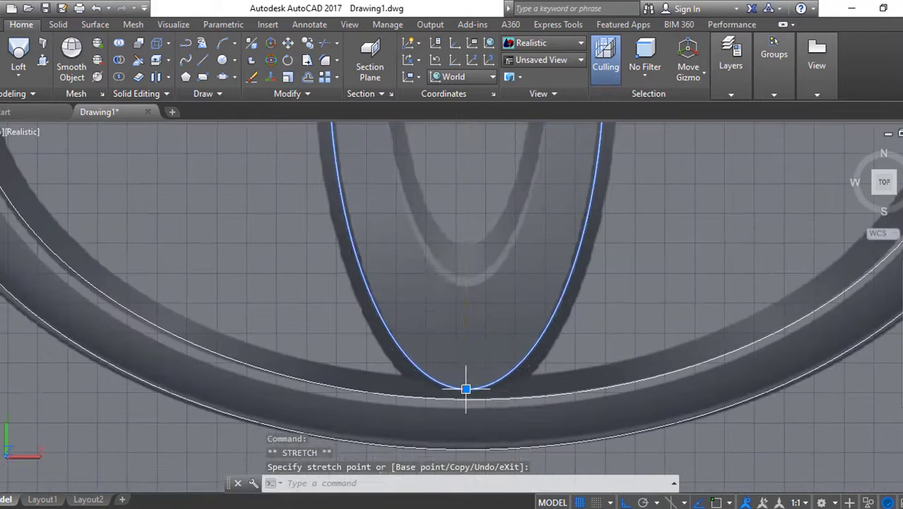
scroll(601, 328, down, 3)
scroll(601, 329, down, 2)
- Draw a second tall ellipse for the oval's inner edge and move it into place
key(Return)
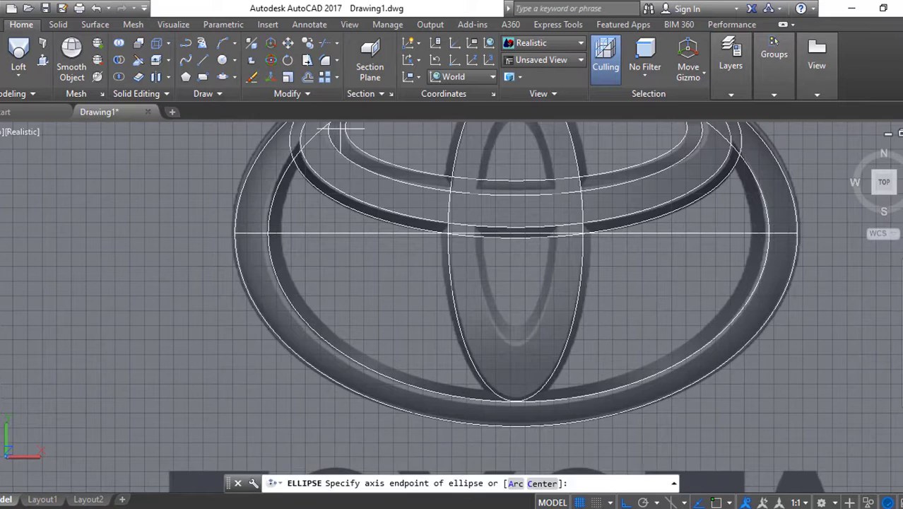
click(517, 361)
scroll(526, 184, up, 5)
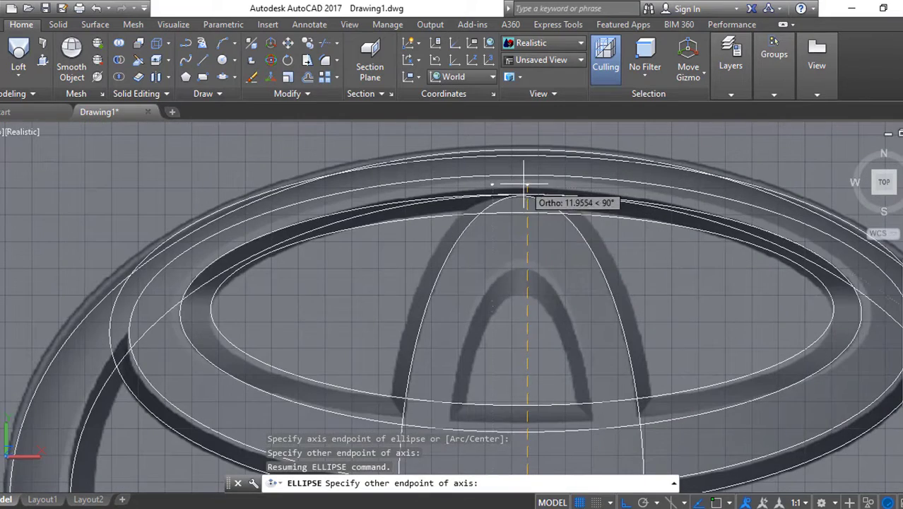
click(527, 361)
text(m)
key(Return)
click(574, 347)
key(Return)
click(585, 344)
click(579, 344)
- Select the vertical oval for grip reshaping, then cancel the edit
scroll(554, 398, down, 2)
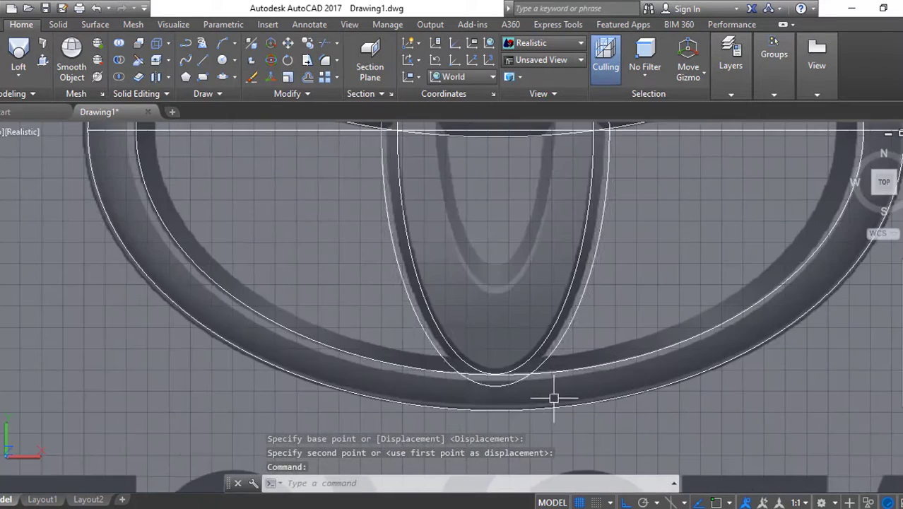
click(624, 228)
scroll(625, 229, up, 3)
click(569, 229)
scroll(569, 228, down, 3)
key(Escape)
scroll(695, 319, down, 3)
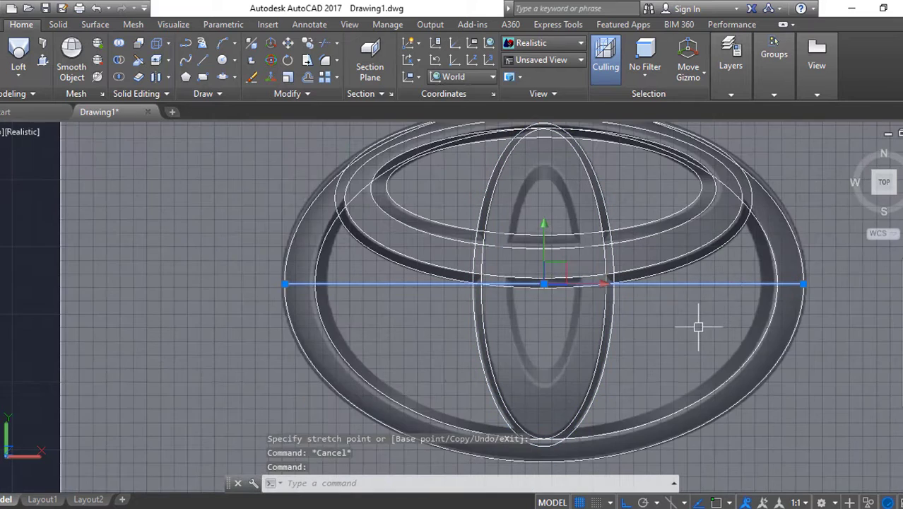
- Start and cancel a trim, then begin another ellipse
text(tr)
key(Return)
key(Return)
key(Escape)
text(el)
key(Return)
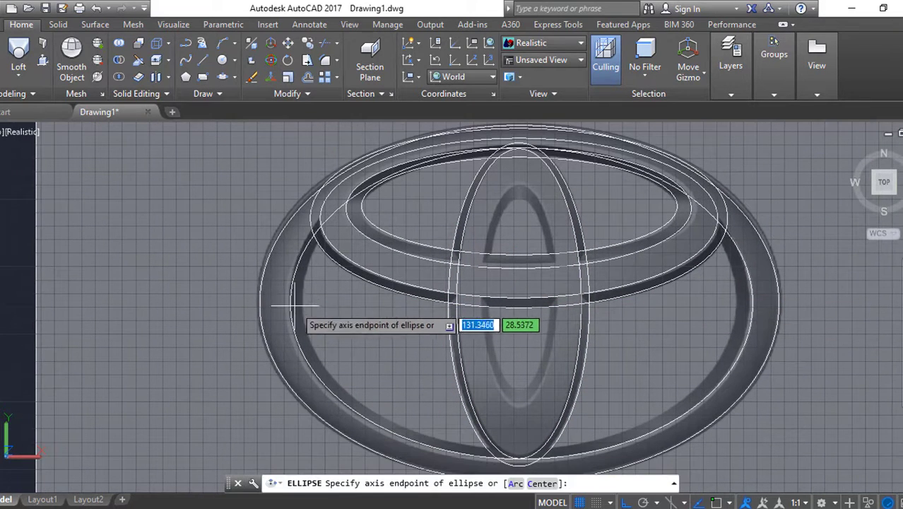
- Finish the new ring ellipse and trim the overlapping ellipse segments where ovals cross
click(667, 302)
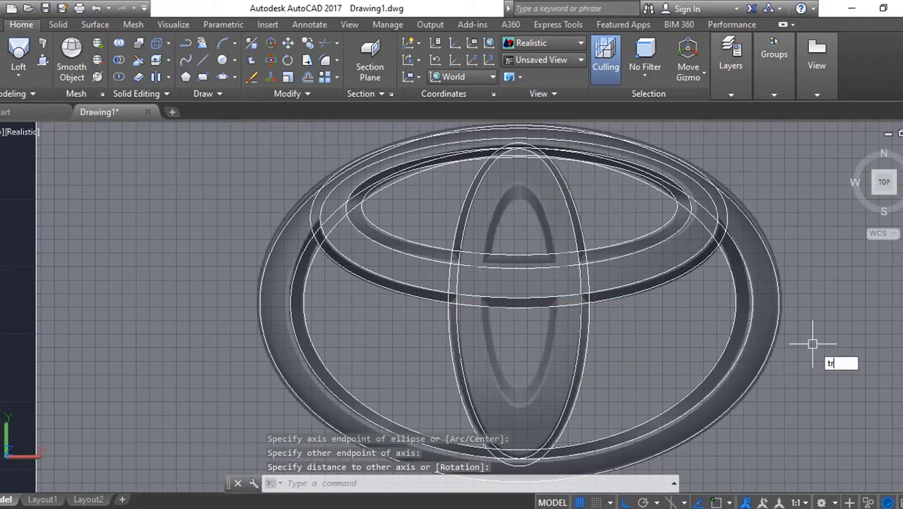
text(tr)
key(Return)
key(Return)
scroll(589, 292, up, 3)
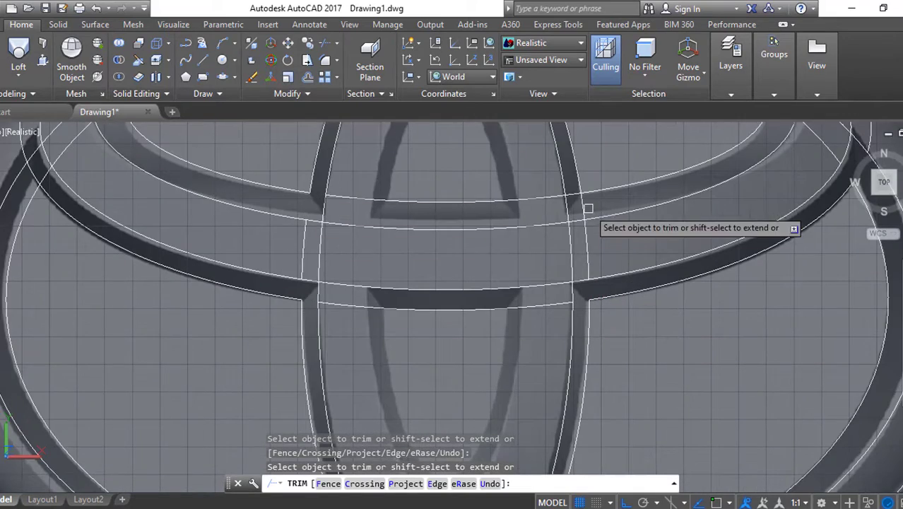
scroll(676, 373, down, 3)
scroll(555, 383, up, 2)
scroll(440, 371, up, 1)
scroll(424, 361, down, 4)
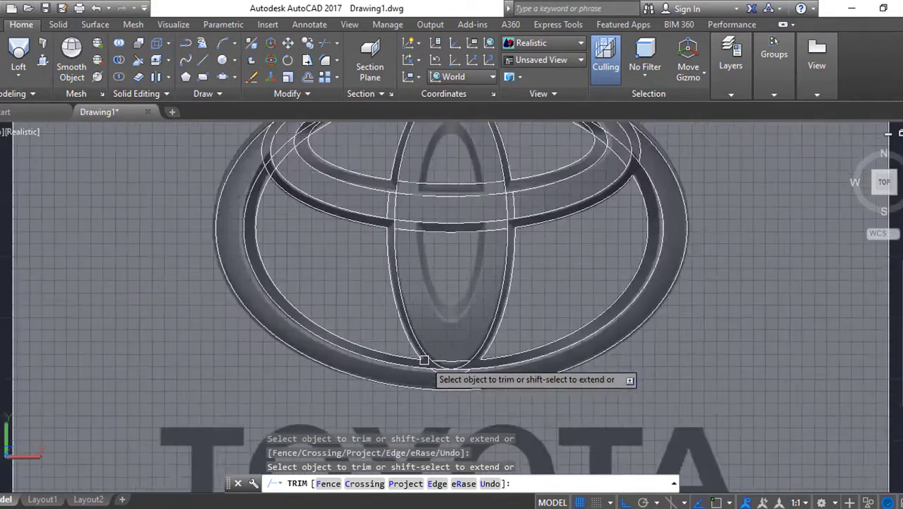
key(Escape)
- Start a line with object snapping turned back on
scroll(428, 362, up, 1)
scroll(438, 363, up, 3)
text(l)
key(Return)
key(F3)
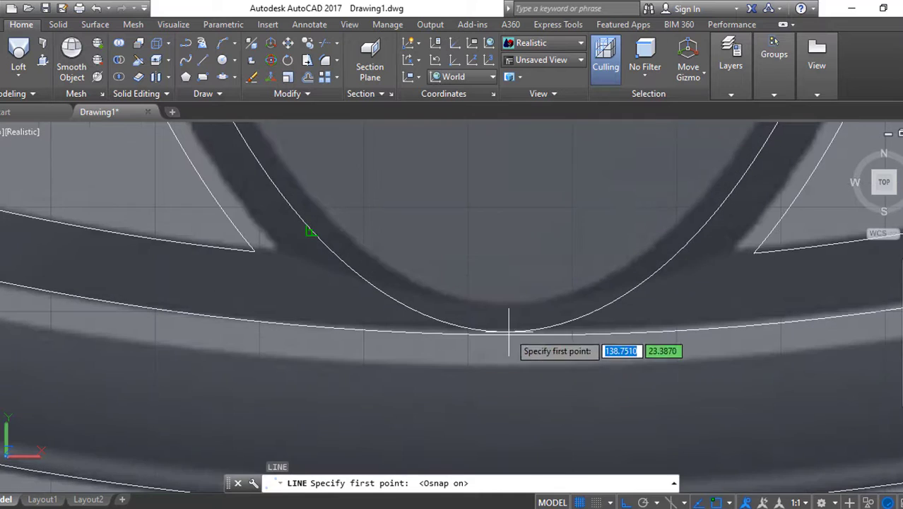
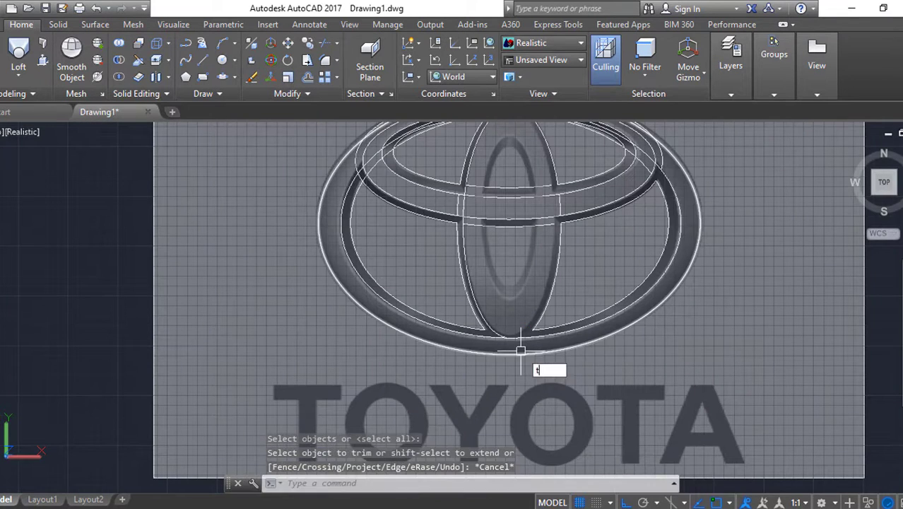
- Zoom and pan to the top arch of the emblem, cancelling the pending trim
scroll(521, 286, up, 4)
scroll(286, 226, up, 2)
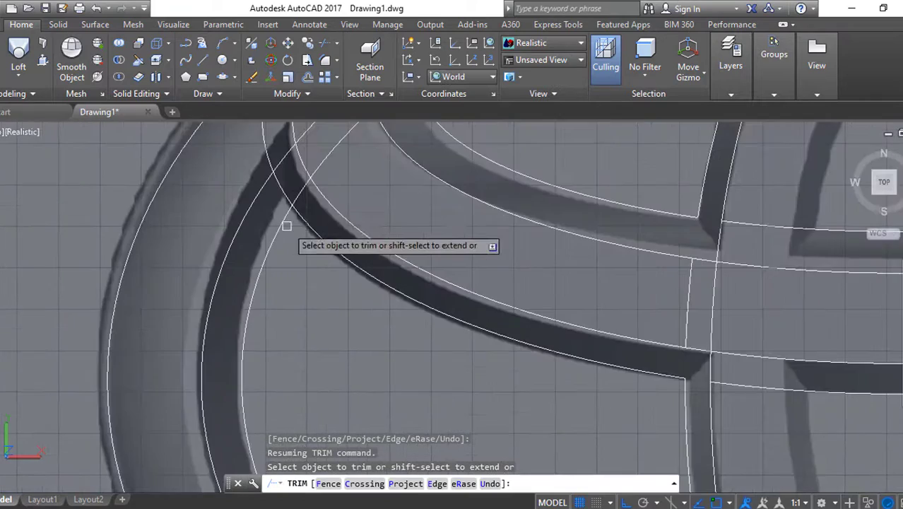
middle_drag(286, 227, 307, 130)
scroll(307, 129, down, 6)
scroll(348, 242, up, 3)
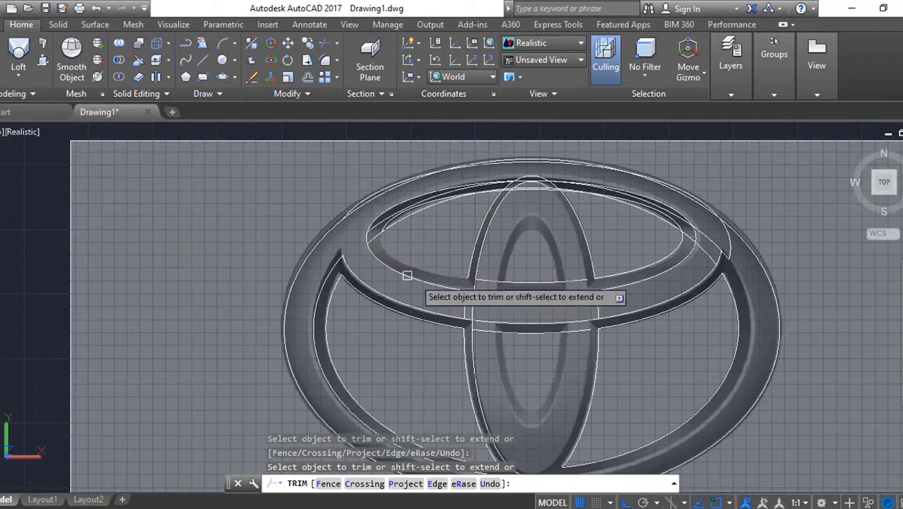
scroll(514, 166, up, 3)
scroll(513, 167, up, 2)
scroll(488, 236, down, 2)
key(Escape)
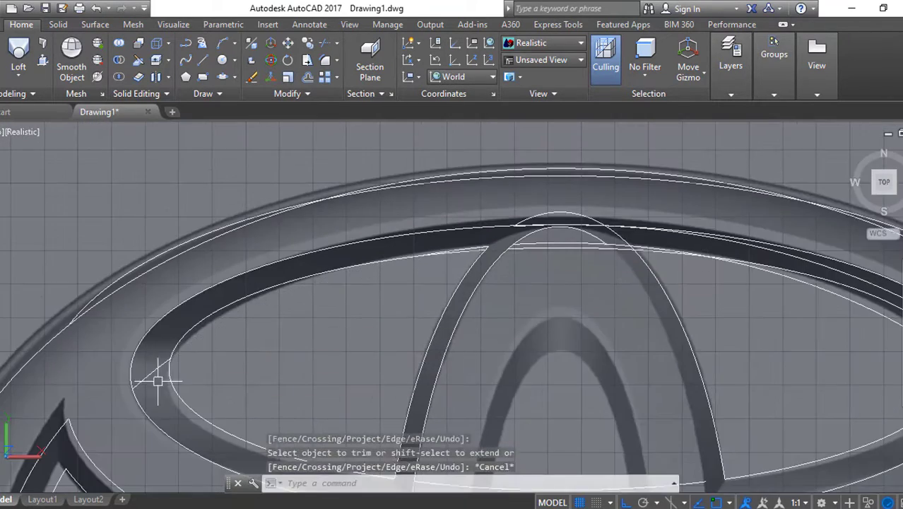
- Erase the stray ring edge at the emblem's lower left
text(e)
key(Return)
click(159, 381)
scroll(478, 250, up, 2)
scroll(523, 244, up, 2)
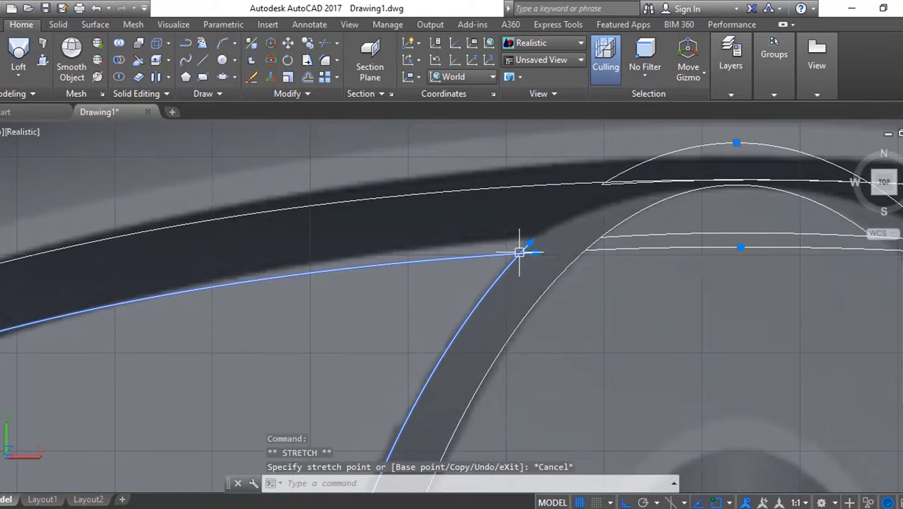
- Trim the line piece right of the arch and the short leftover segment
text(tr)
key(Return)
scroll(479, 326, down, 5)
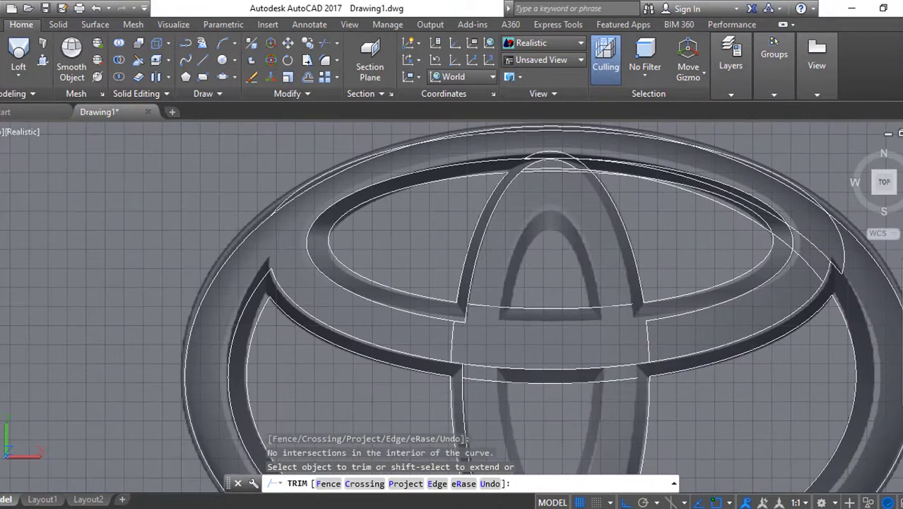
scroll(524, 309, up, 5)
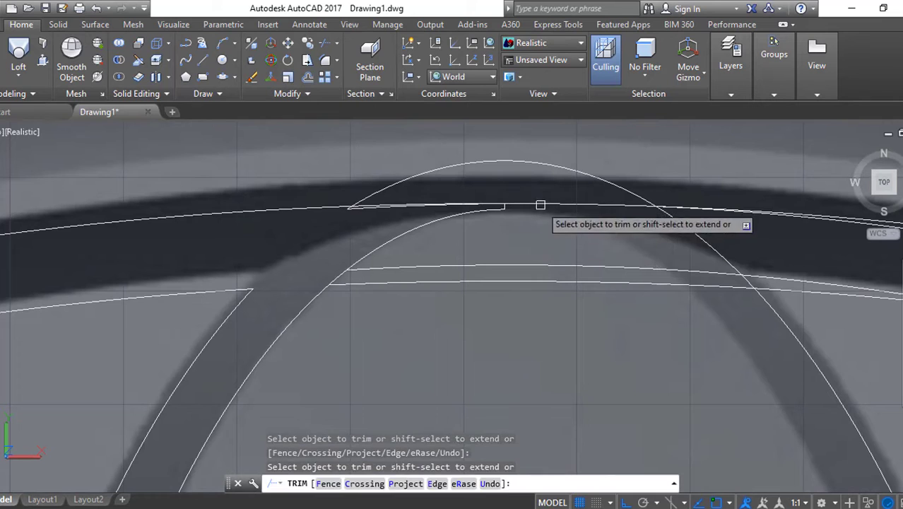
click(540, 205)
key(Escape)
click(445, 205)
key(Escape)
- Clear the leftover grip edits and selections around the arch
scroll(521, 180, up, 2)
text(e)
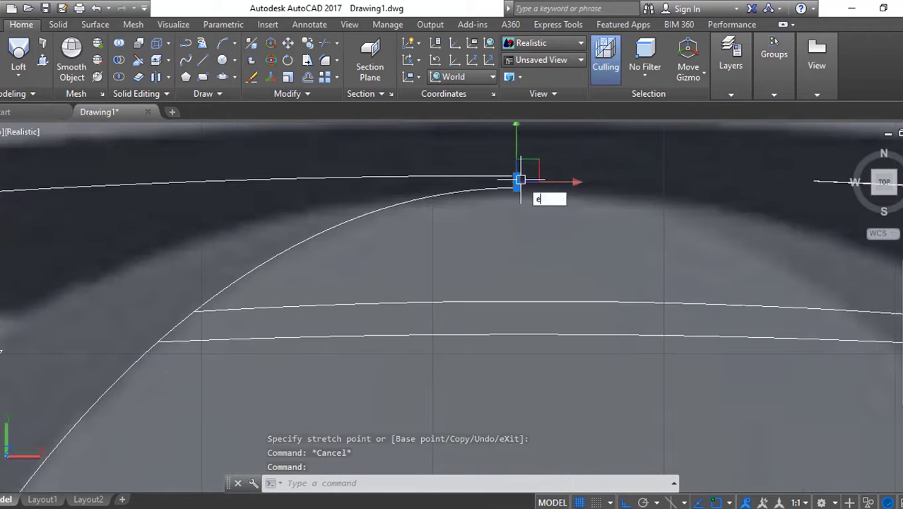
mouse_move(515, 205)
shift+middle_down()
mouse_move(485, 244)
mouse_move(509, 279)
mouse_move(546, 244)
mouse_move(608, 257)
shift+middle_up()
key(Escape)
click(509, 260)
key(Escape)
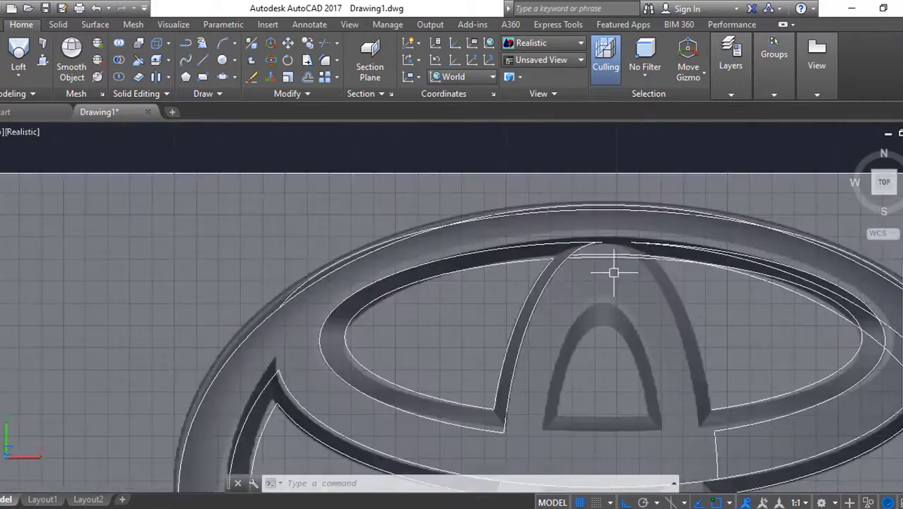
- Join the emblem's inner arcs into two splines
scroll(605, 268, down, 3)
scroll(528, 367, up, 2)
middle_drag(536, 193, 520, 256)
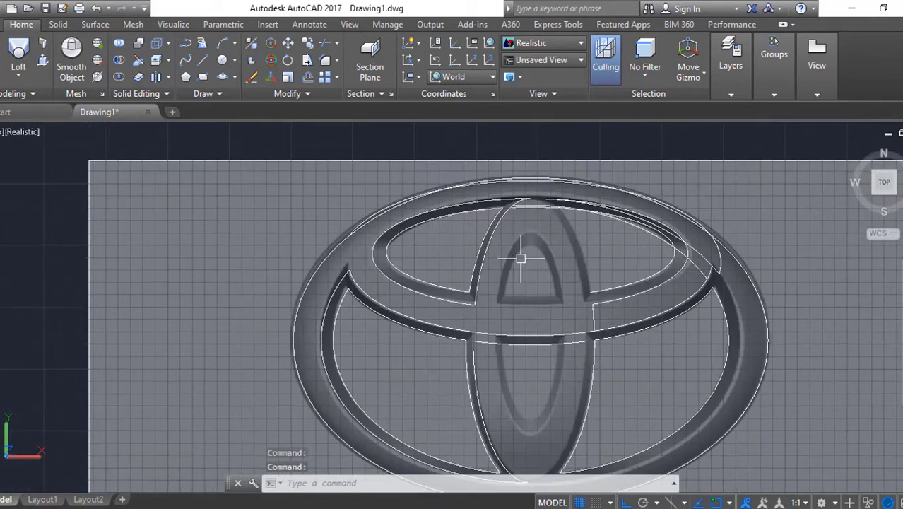
drag(520, 256, 466, 392)
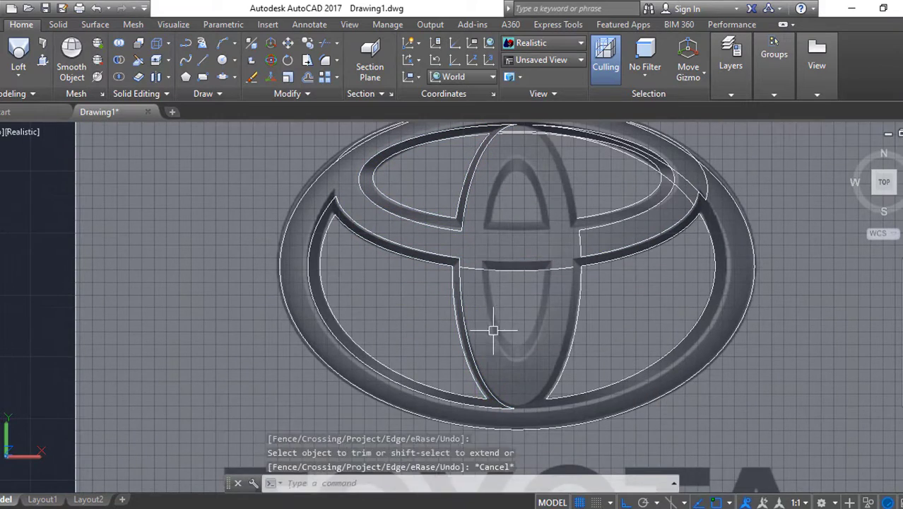
key(Return)
- Grip-stretch a curve endpoint near the arch onto the inner ring
scroll(516, 394, up, 5)
scroll(549, 364, up, 5)
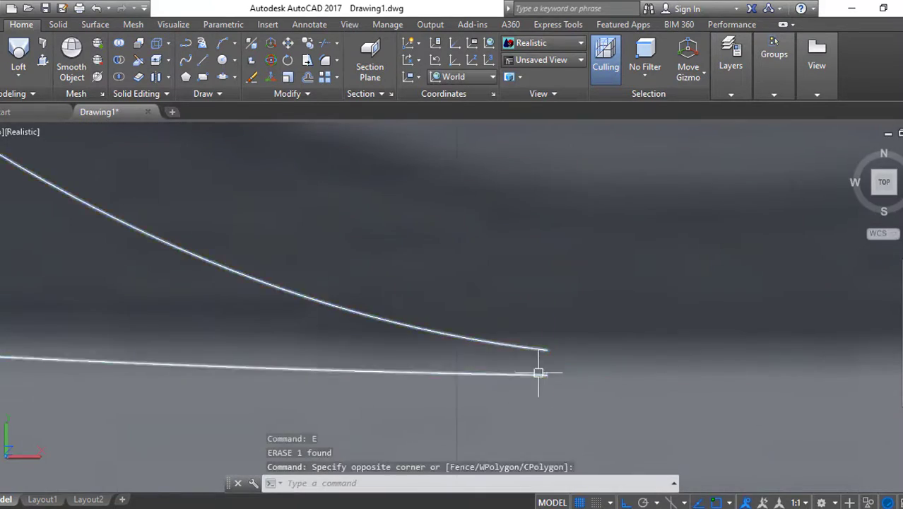
key(Escape)
scroll(539, 373, down, 5)
key(Escape)
scroll(499, 219, up, 3)
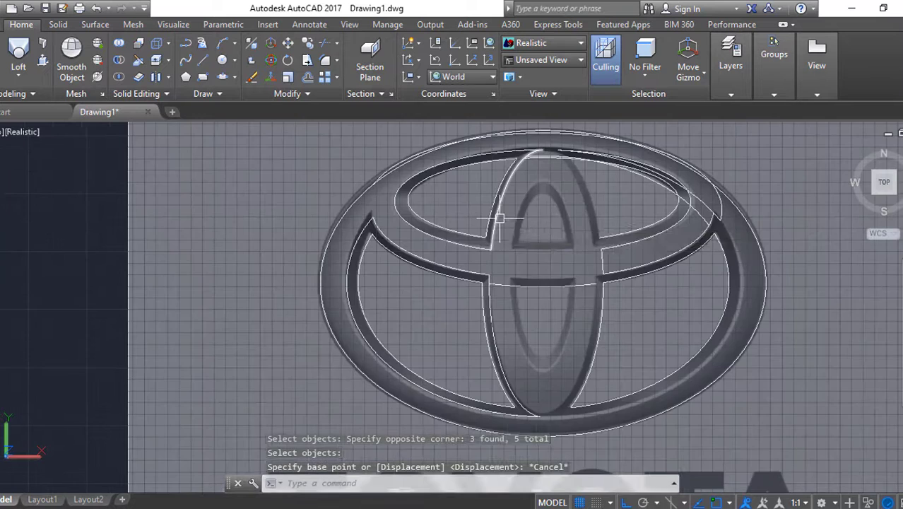
scroll(492, 238, up, 5)
click(493, 249)
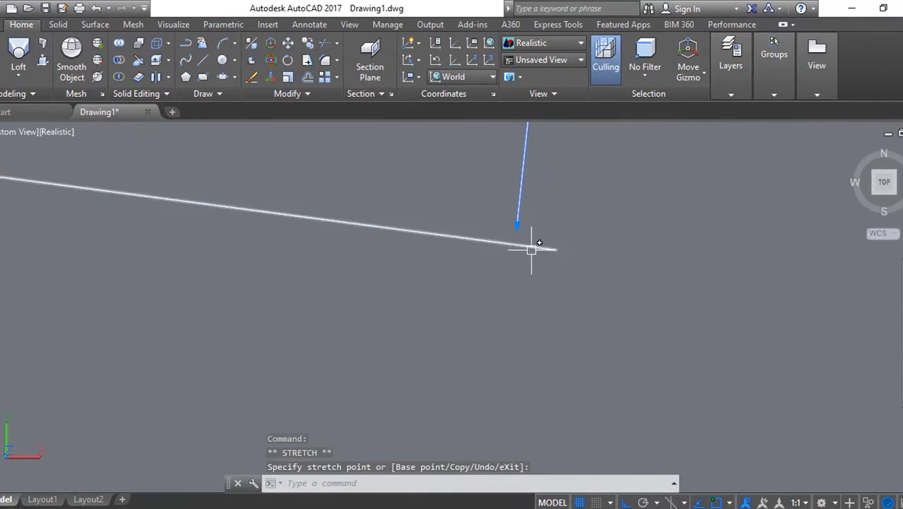
scroll(568, 309, down, 3)
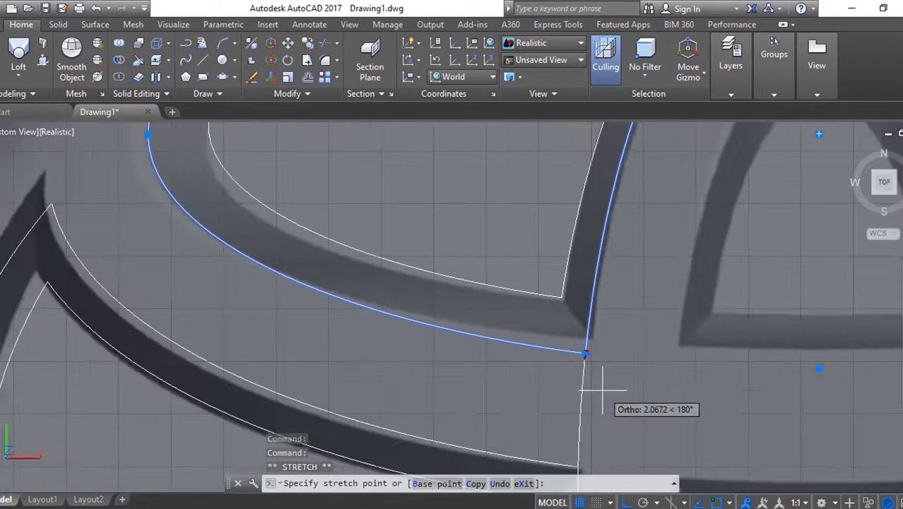
key(Escape)
- Stretch a second curve endpoint along the curve onto the inner ring
scroll(490, 302, up, 3)
click(569, 267)
middle_drag(581, 244, 630, 323)
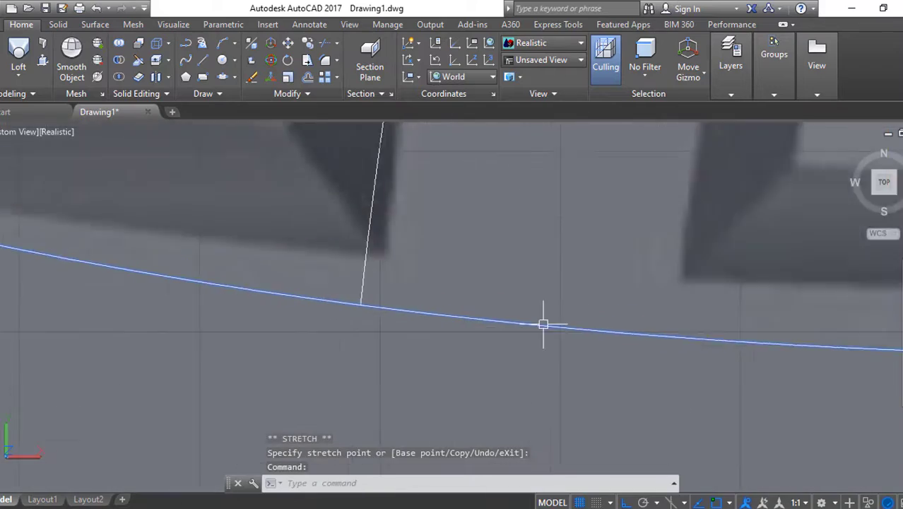
scroll(605, 347, down, 3)
key(Escape)
scroll(440, 359, up, 3)
- Trim the overlapping curve piece at the arch
text(tr)
key(Return)
scroll(513, 272, down, 3)
scroll(513, 272, up, 5)
click(520, 201)
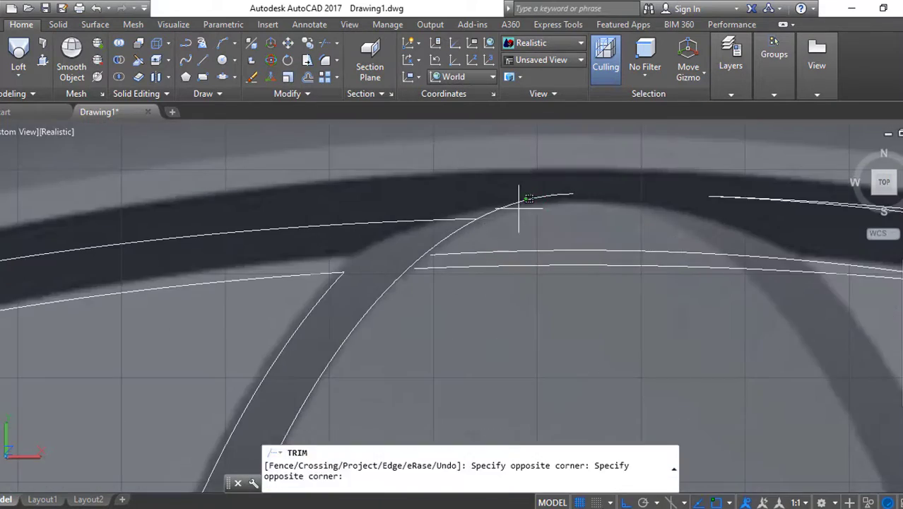
scroll(550, 279, down, 4)
key(Escape)
- Move the cleaned curves with a 50-unit displacement
text(m)
key(Return)
text(50)
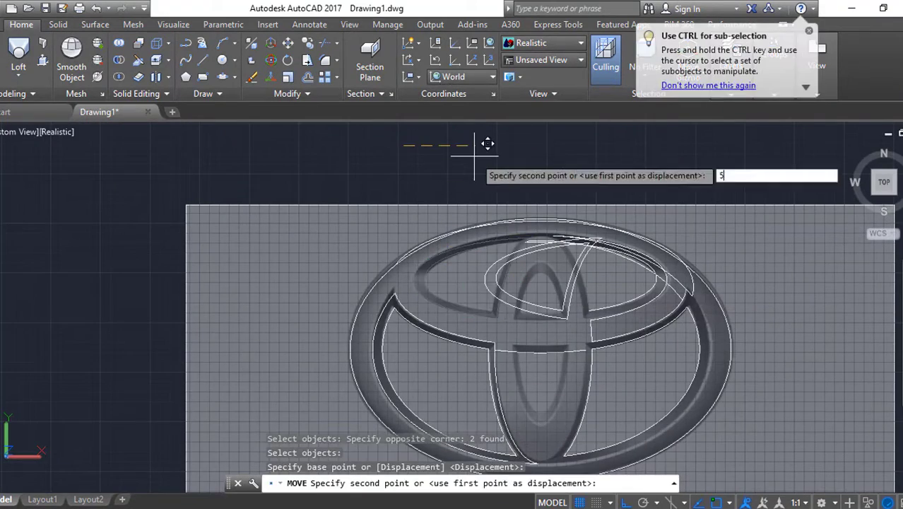
key(Return)
scroll(609, 288, down, 3)
scroll(610, 288, up, 2)
- Move the curves near the bottom 50 units, then select the remaining emblem curves
text(m)
key(Return)
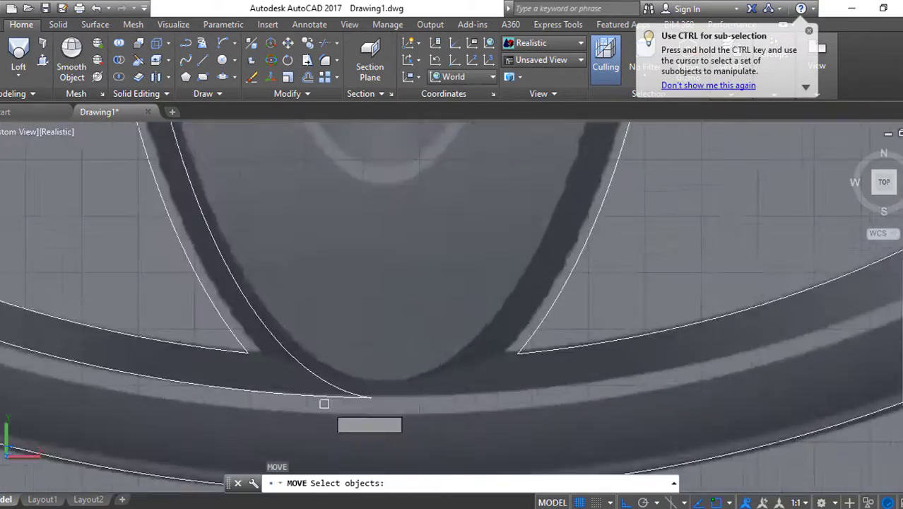
click(323, 403)
key(Return)
click(282, 386)
text(50)
key(Return)
middle_drag(282, 363, 440, 379)
key(Escape)
drag(488, 163, 163, 352)
- Erase the selected curves and draw the outer ellipse of the central oval
text(e)
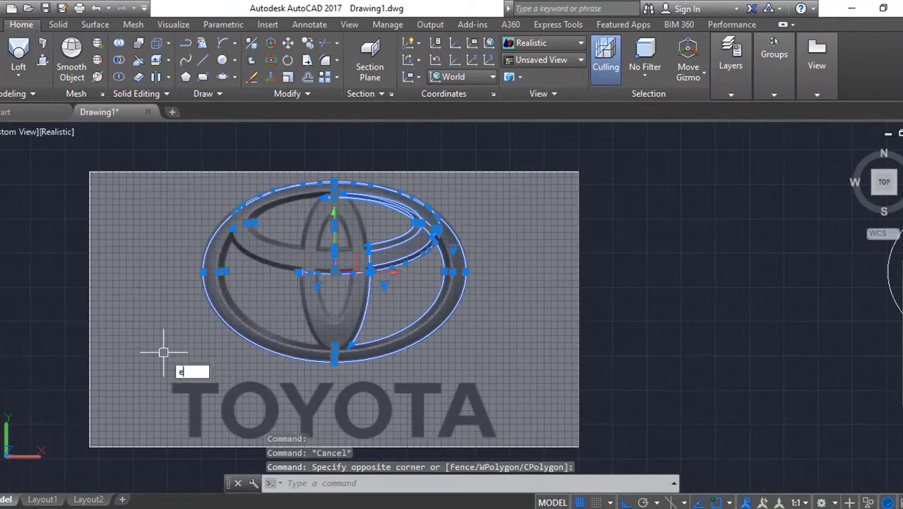
text(el)
key(Return)
scroll(306, 301, up, 5)
click(322, 151)
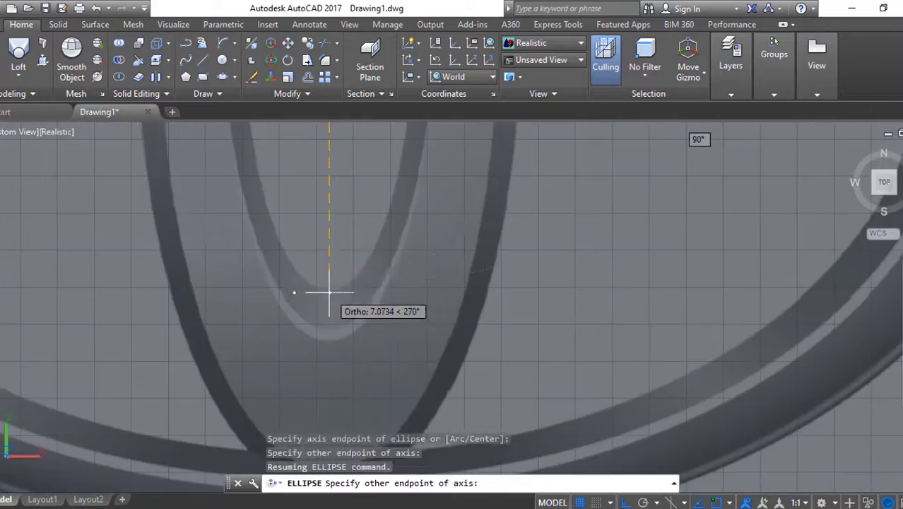
click(298, 297)
scroll(298, 297, up, 2)
click(327, 301)
- Draw the inner ellipse of the central vertical oval
key(Return)
click(306, 232)
scroll(306, 232, down, 3)
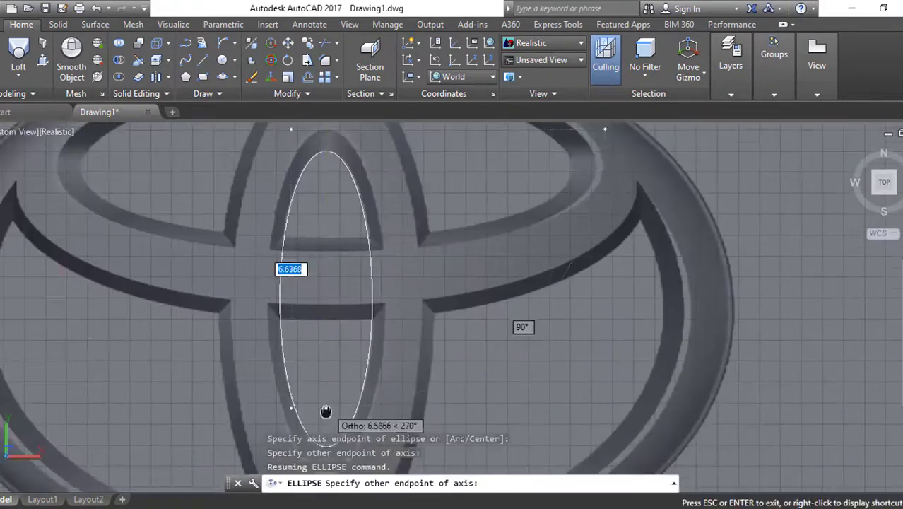
scroll(327, 409, up, 3)
click(338, 353)
scroll(336, 369, down, 3)
scroll(347, 238, down, 3)
click(319, 303)
- With Ortho off, draw an arc sagging between the two vertical curves
text(arc)
key(Return)
scroll(286, 187, up, 5)
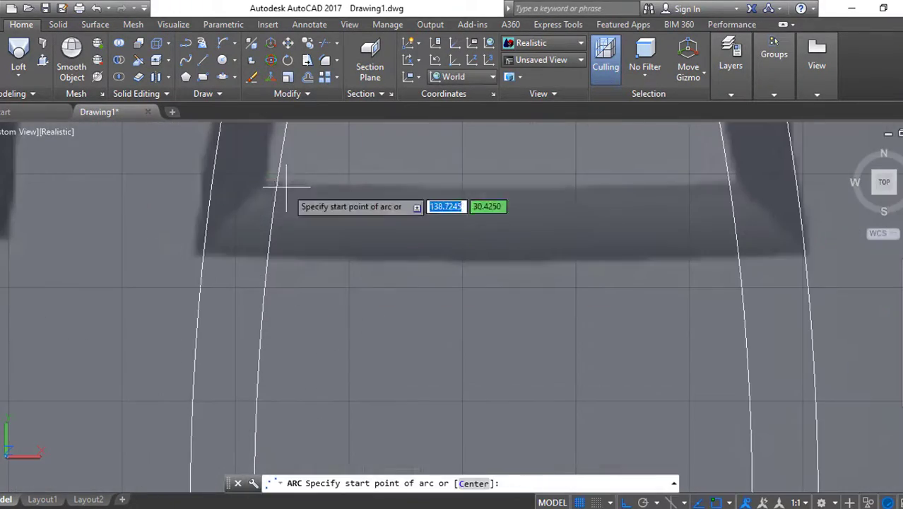
key(F8)
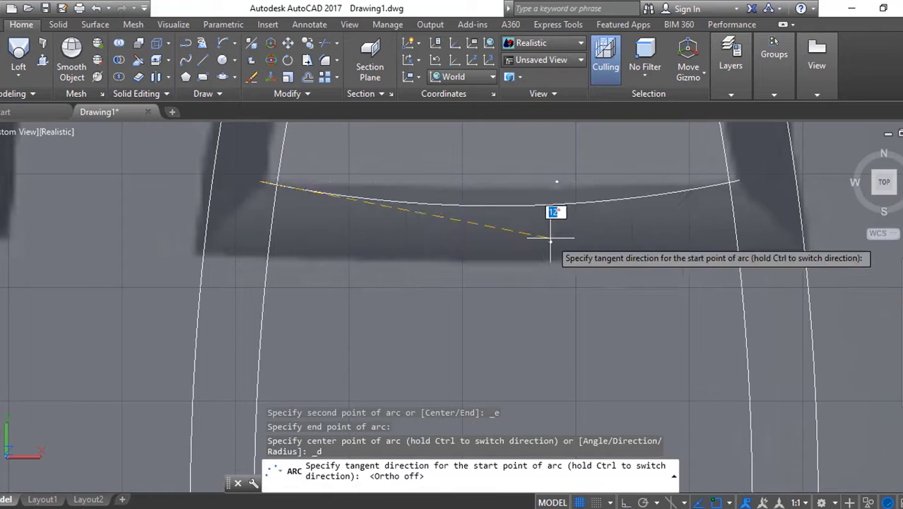
click(555, 208)
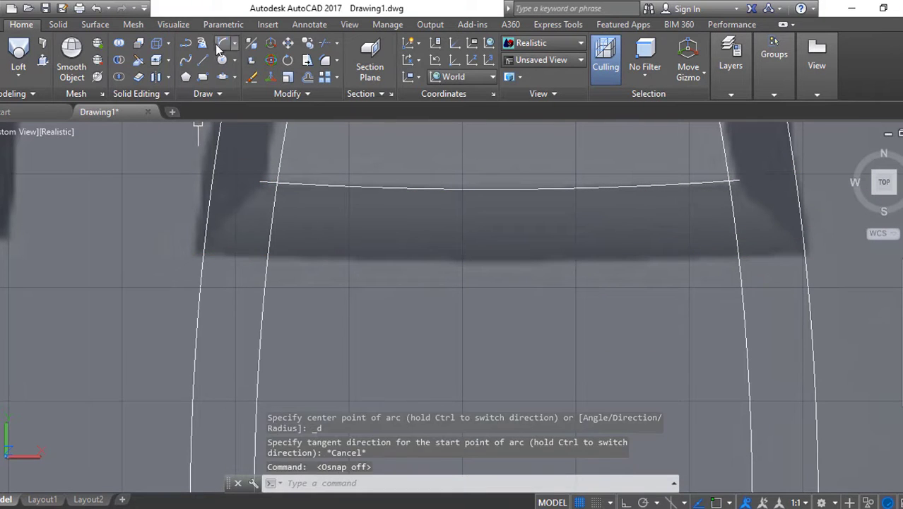
click(222, 45)
- Close the Customize User Interface window to return to the drawing
scroll(513, 212, down, 3)
text(TO)
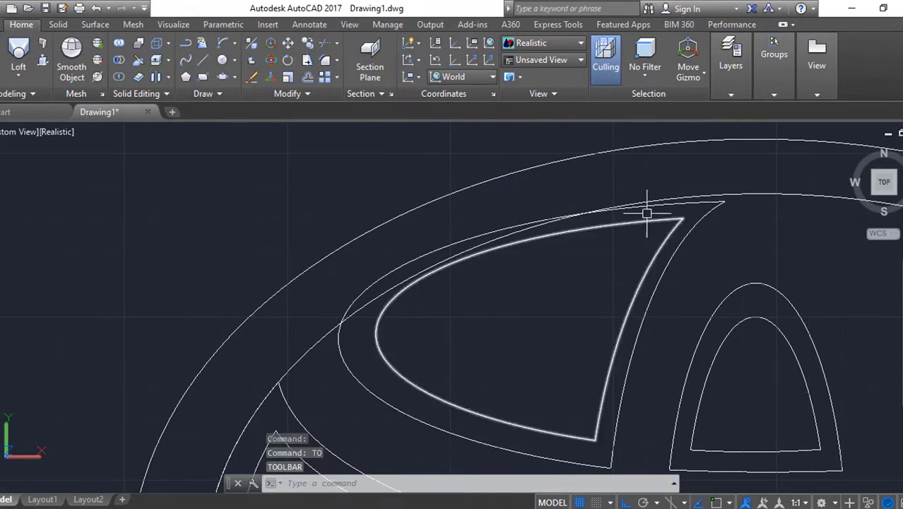
click(645, 207)
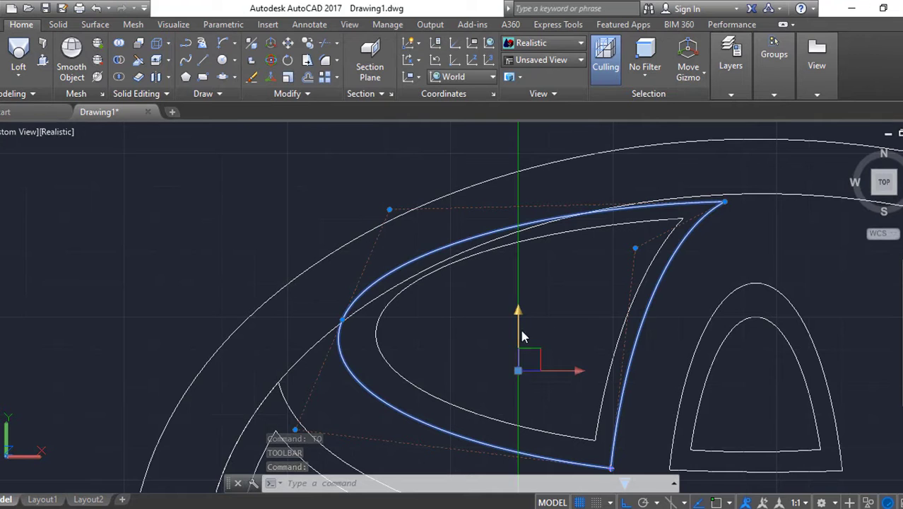
- Stretch the wedge spline's upper and lower control points toward the outline
click(413, 238)
scroll(417, 244, up, 2)
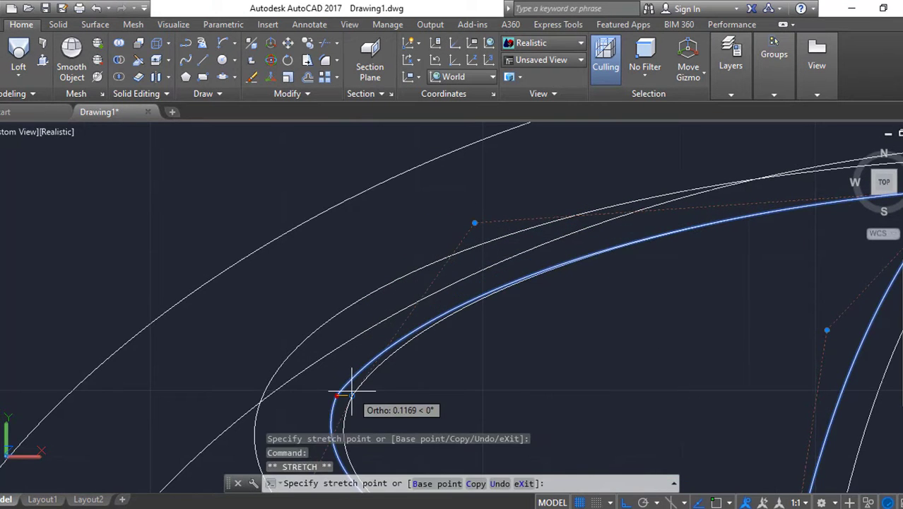
key(Escape)
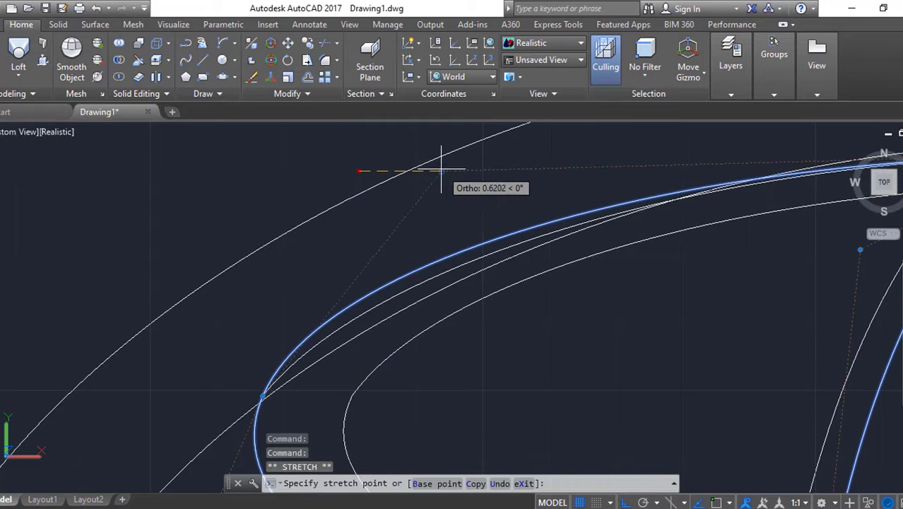
click(441, 172)
click(262, 396)
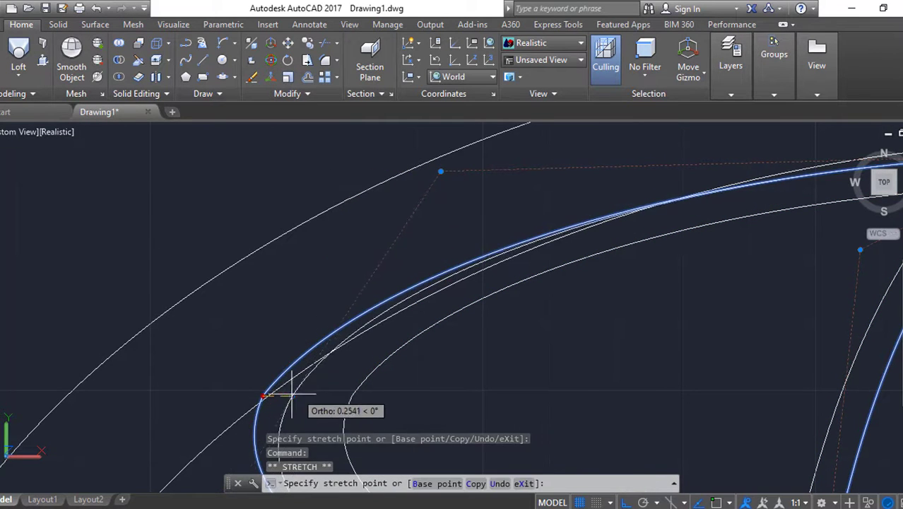
key(Escape)
- Adjust the spline's top control point so it hugs the traced edge
click(456, 171)
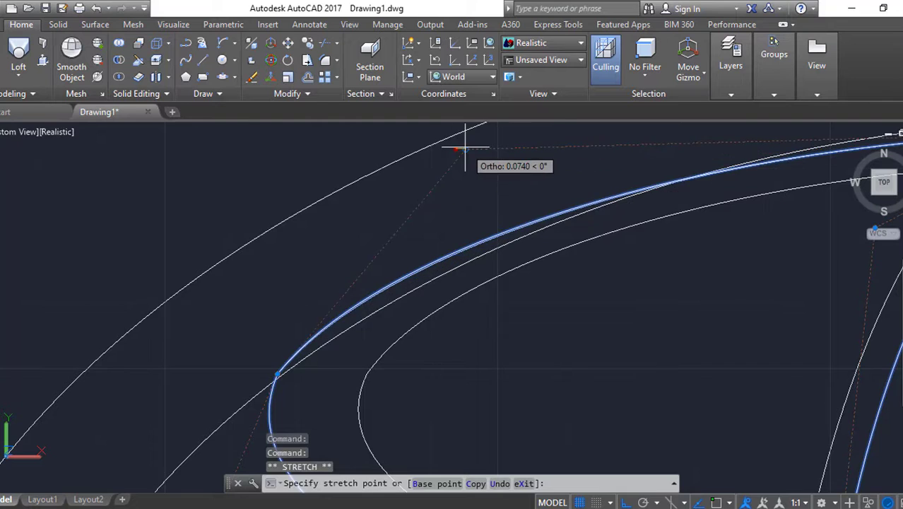
key(Escape)
scroll(540, 303, down, 3)
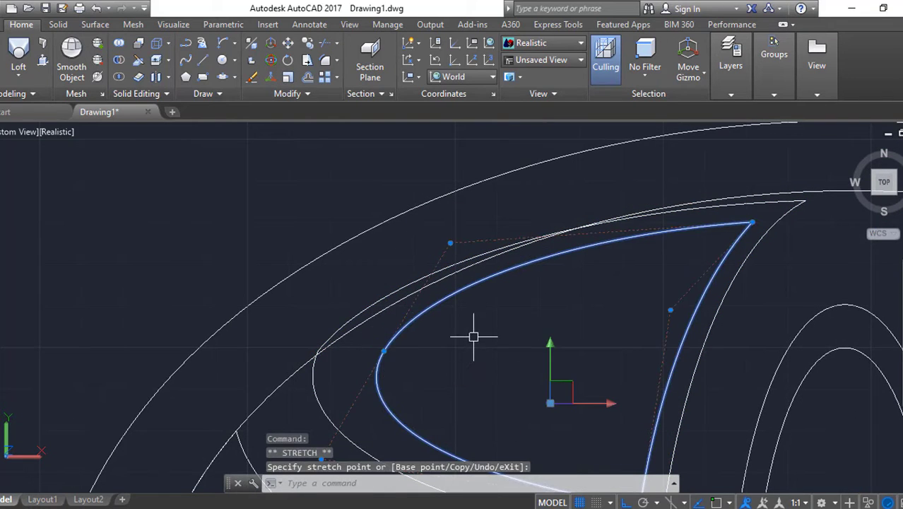
scroll(438, 325, down, 2)
scroll(403, 297, up, 2)
scroll(407, 272, up, 3)
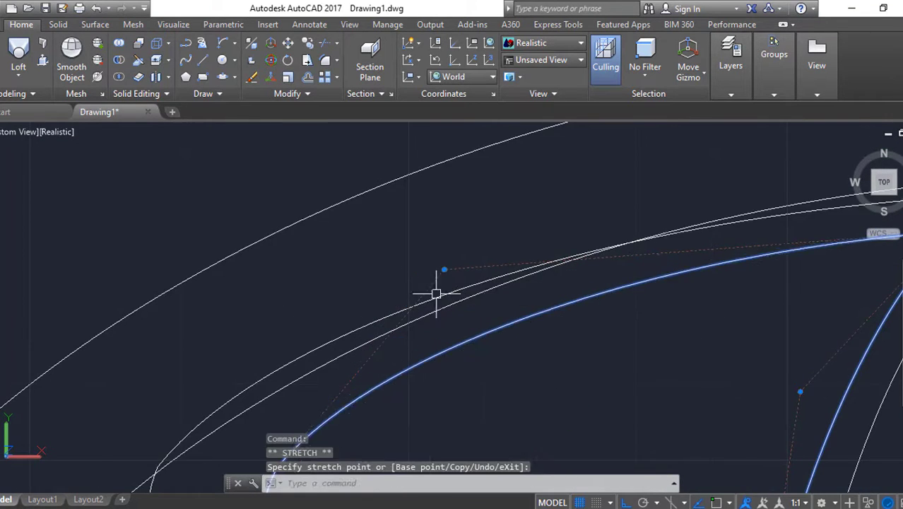
key(Escape)
scroll(460, 283, down, 2)
text(tr)
key(Return)
scroll(296, 304, up, 2)
- Trim the overlapping piece where the left loop meets the outer arc
key(Return)
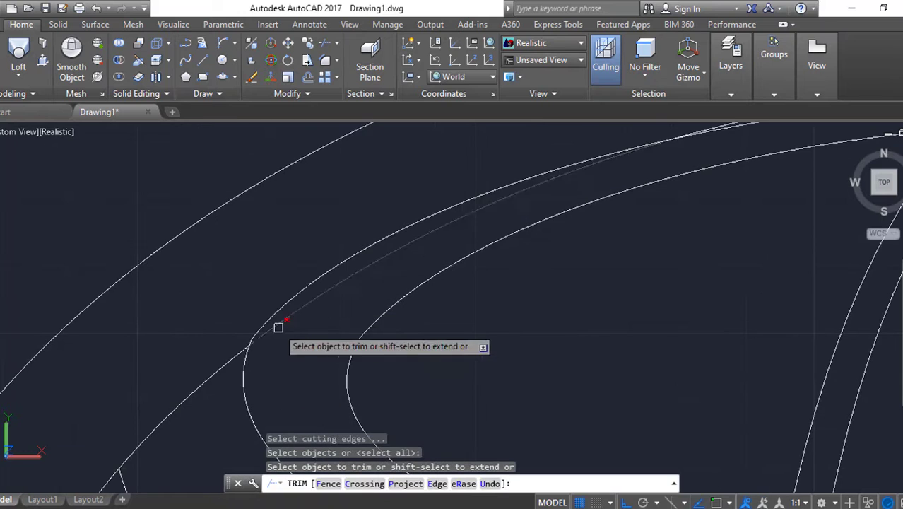
click(279, 328)
scroll(240, 346, up, 3)
scroll(396, 269, down, 4)
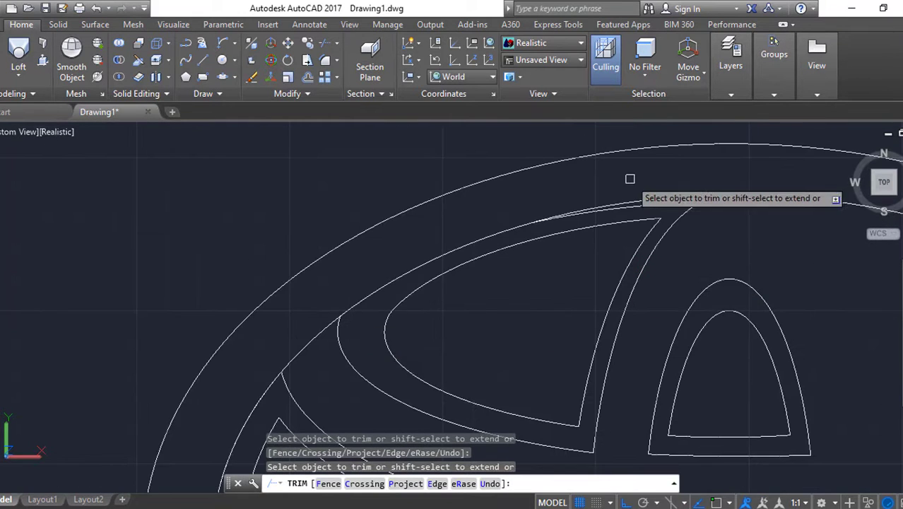
key(Escape)
- Pan and zoom to recentre the traced logo in the view
scroll(633, 198, up, 4)
scroll(634, 212, down, 1)
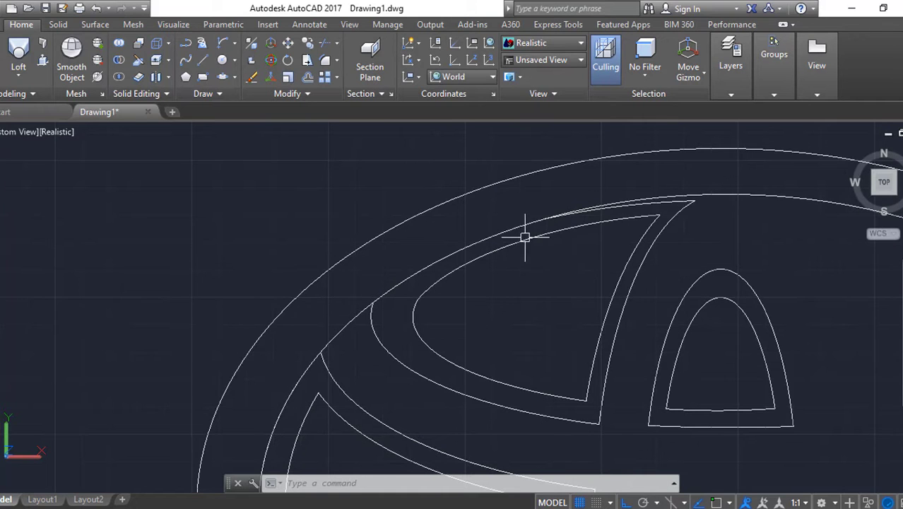
scroll(447, 186, down, 5)
drag(521, 229, 469, 231)
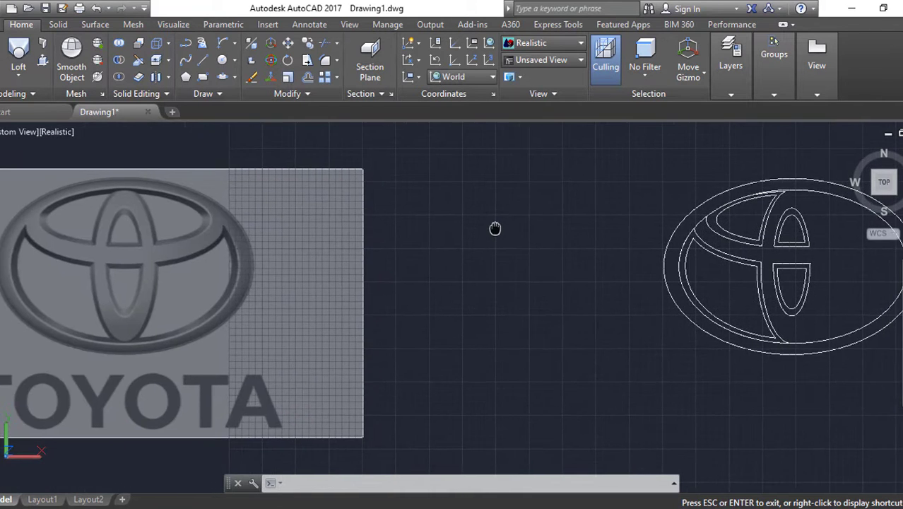
key(Escape)
scroll(524, 177, up, 4)
scroll(525, 303, down, 2)
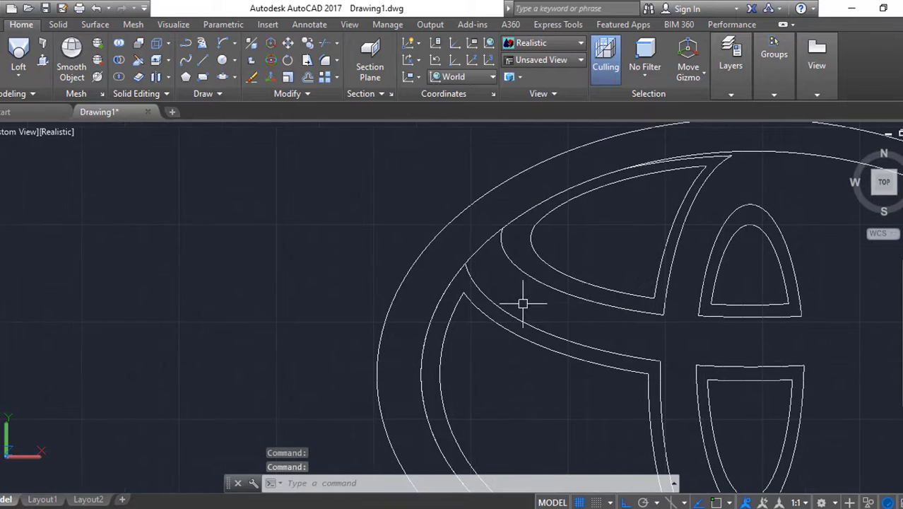
scroll(597, 282, down, 1)
middle_drag(597, 283, 696, 321)
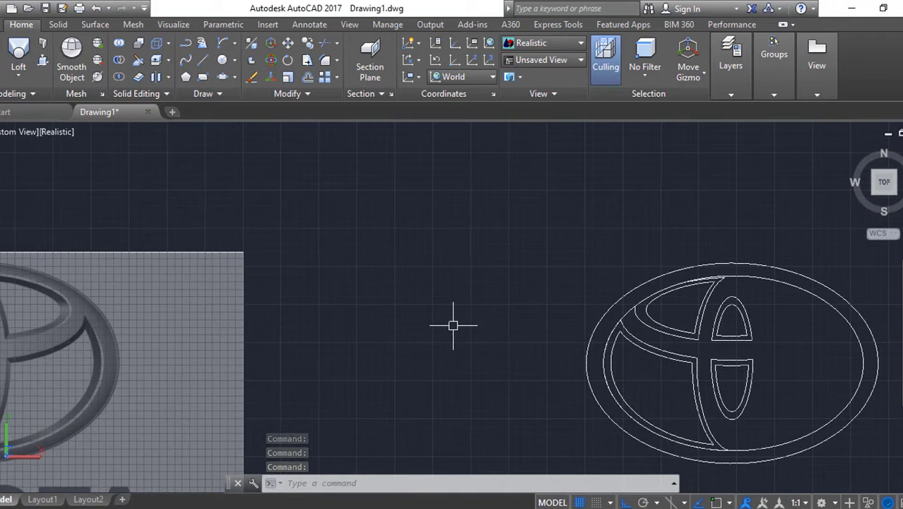
scroll(698, 288, up, 2)
scroll(664, 268, up, 2)
- Draw a start-end-direction arc along the top edge of the left inner loop, with Ortho off
scroll(383, 300, up, 1)
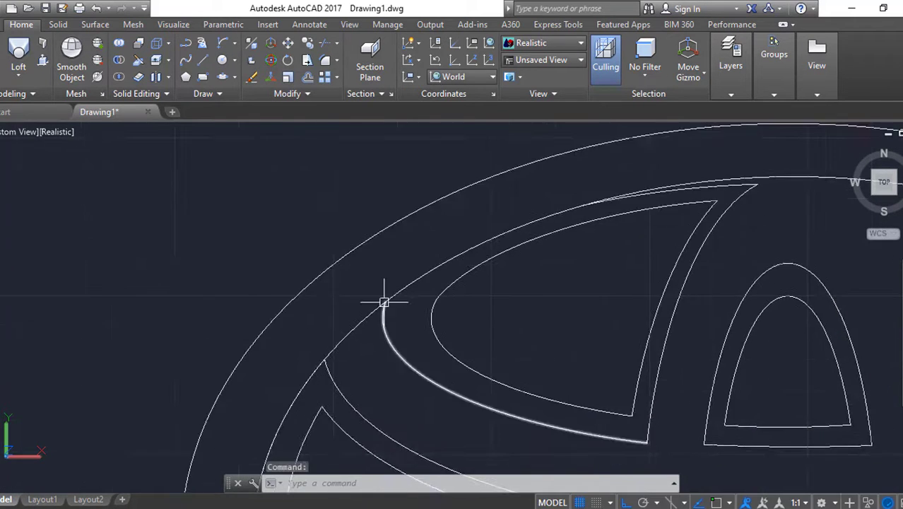
scroll(411, 308, up, 1)
click(220, 44)
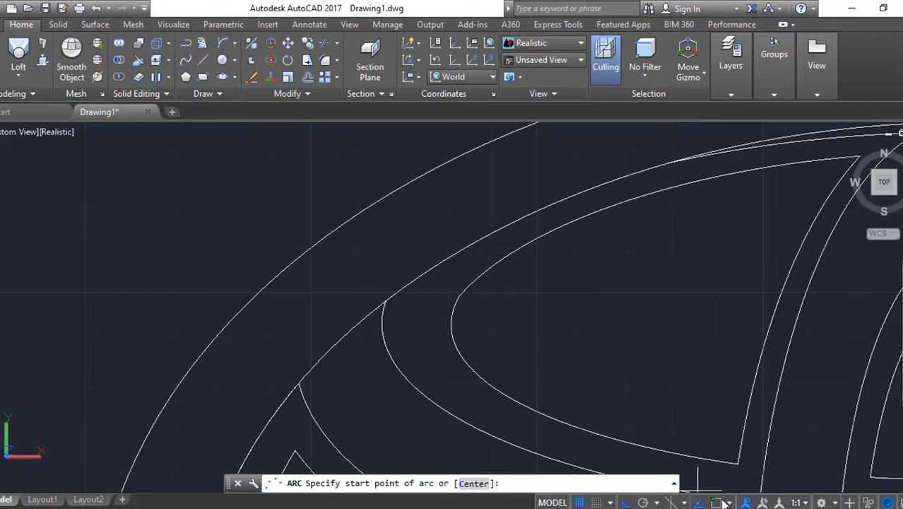
scroll(384, 299, up, 1)
click(383, 299)
key(e)
scroll(585, 226, up, 2)
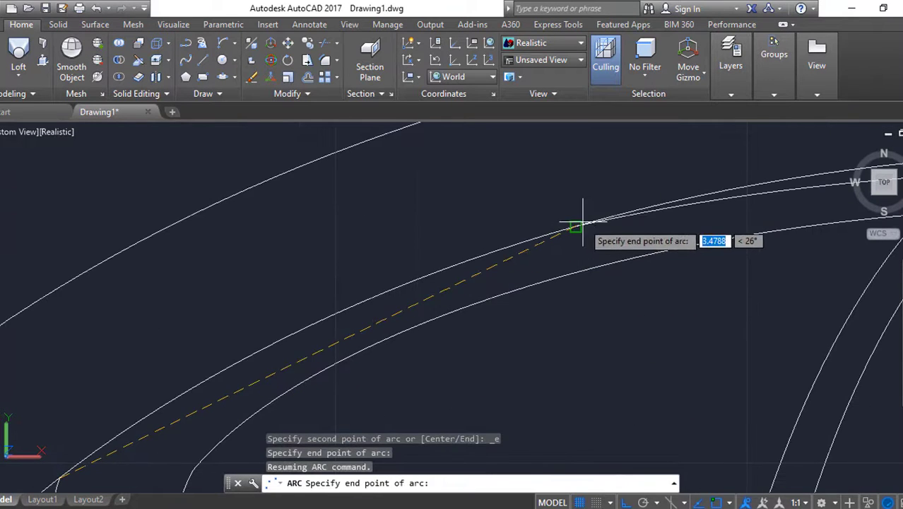
click(576, 226)
key(d)
key(F8)
scroll(369, 288, down, 1)
click(369, 315)
scroll(369, 314, down, 1)
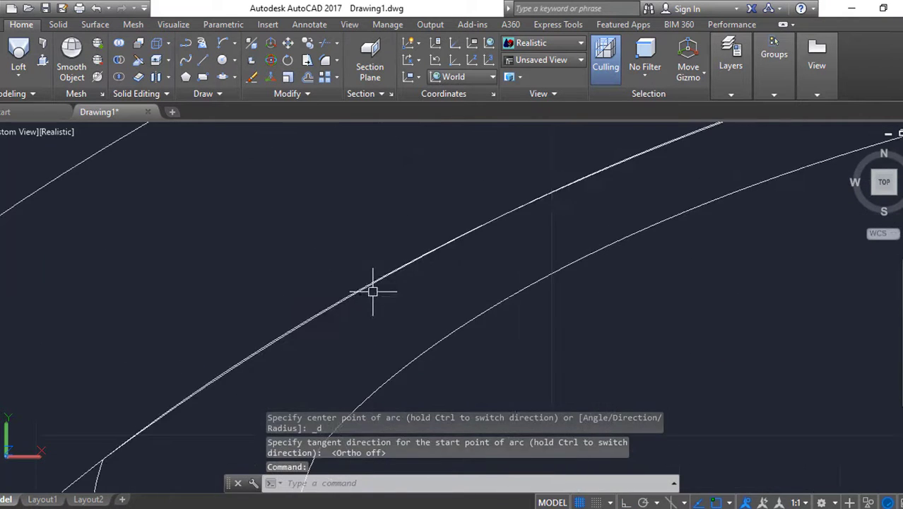
scroll(409, 315, down, 1)
- Join the new arc with the neighbouring curve and the lower curve into one spline
text(j)
key(Return)
click(261, 194)
click(504, 369)
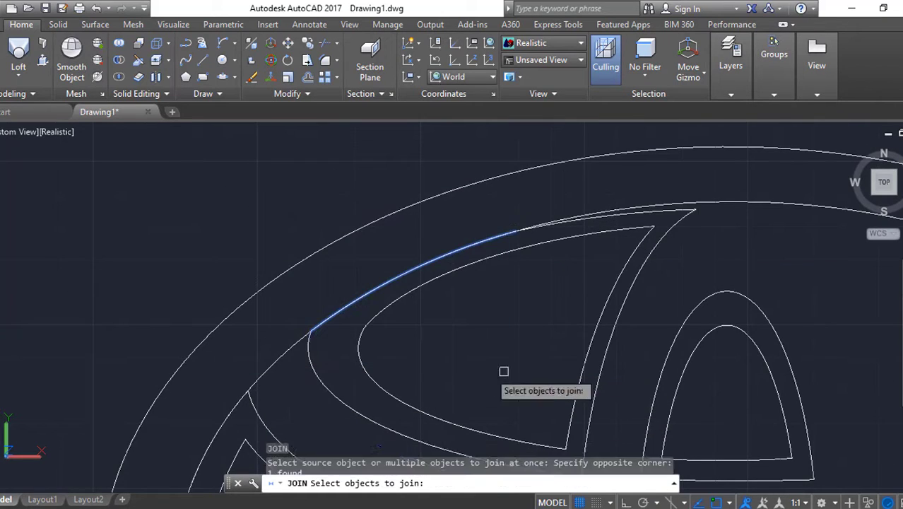
click(332, 385)
key(Return)
scroll(641, 270, down, 3)
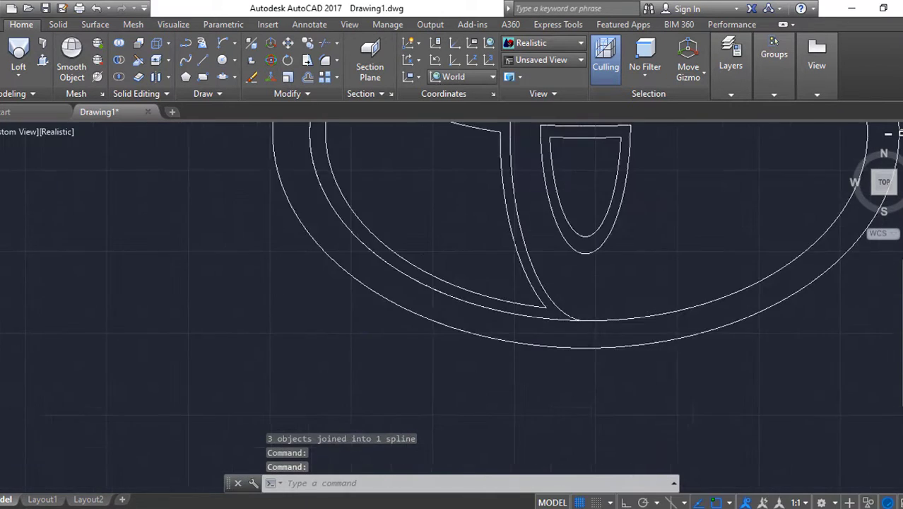
mouse_move(641, 270)
shift+middle_down()
mouse_move(566, 303)
mouse_move(470, 298)
shift+middle_up()
- Begin moving the emblem's outer outline, then cancel the move
text(m)
key(Return)
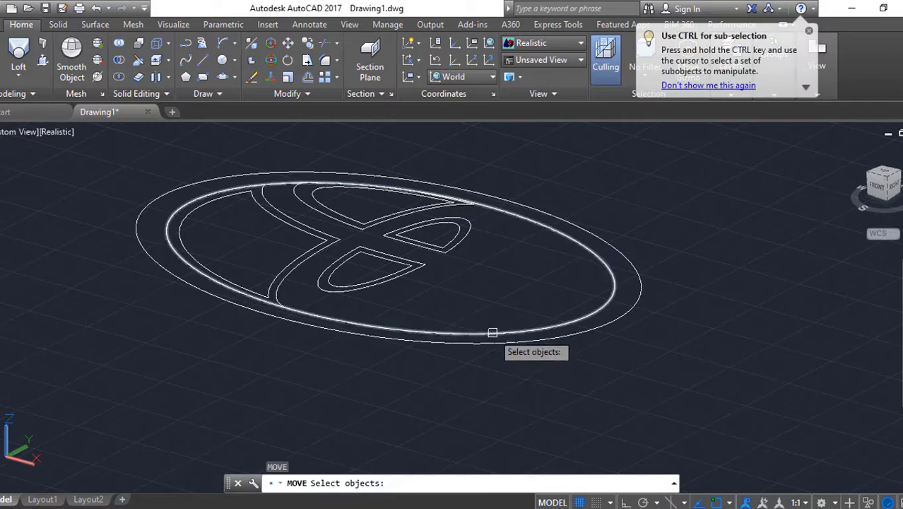
click(492, 330)
key(Return)
click(666, 382)
key(Escape)
scroll(667, 374, up, 3)
key(Escape)
- Try offsetting a curve by a picked distance, then cancel the offset
text(o)
key(Return)
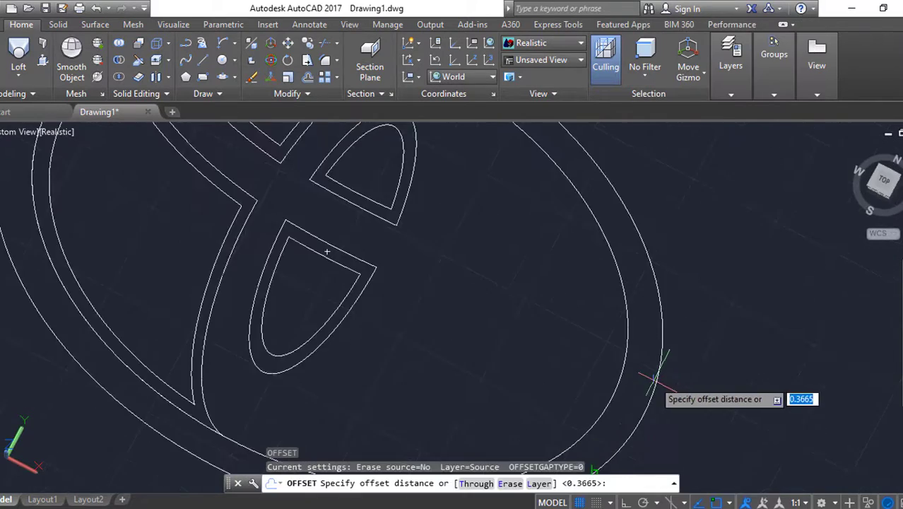
scroll(587, 359, up, 3)
click(587, 359)
click(599, 349)
click(599, 348)
scroll(631, 363, down, 3)
key(Escape)
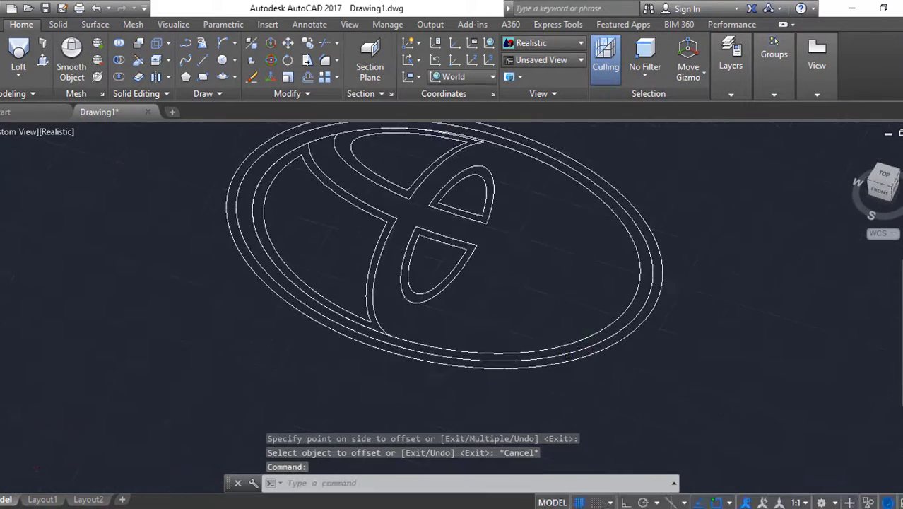
scroll(641, 345, up, 3)
- Move the outer ellipse outline straight up by 0.2 with Ortho on
text(m)
key(Return)
click(636, 293)
key(Return)
click(696, 377)
shift+middle_drag(695, 377, 704, 329)
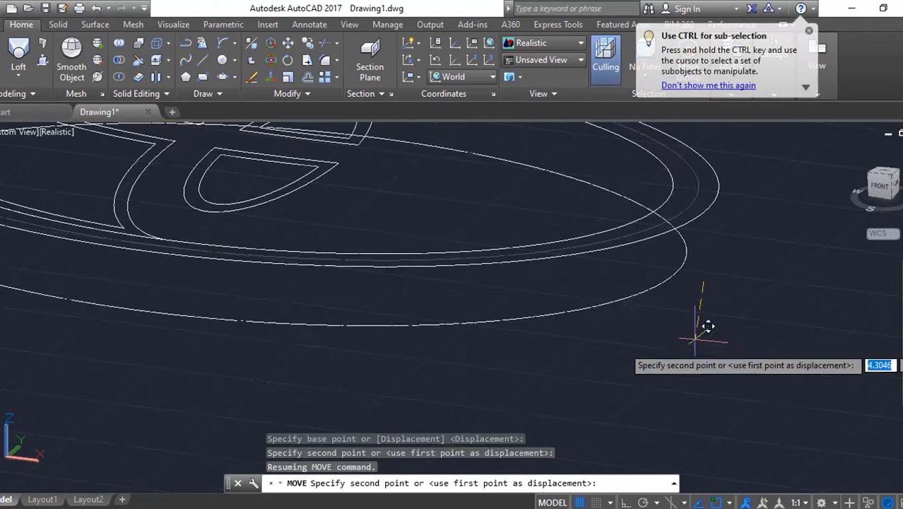
key(F8)
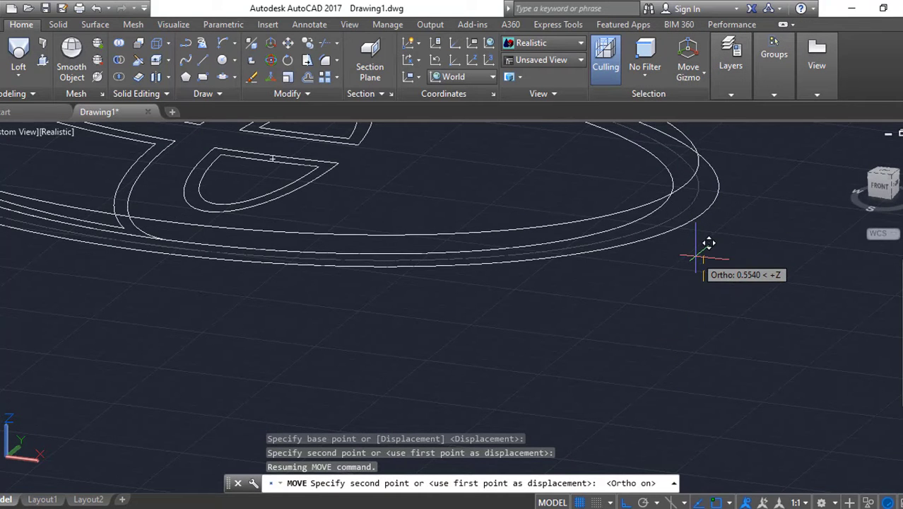
shift+middle_drag(709, 252, 702, 248)
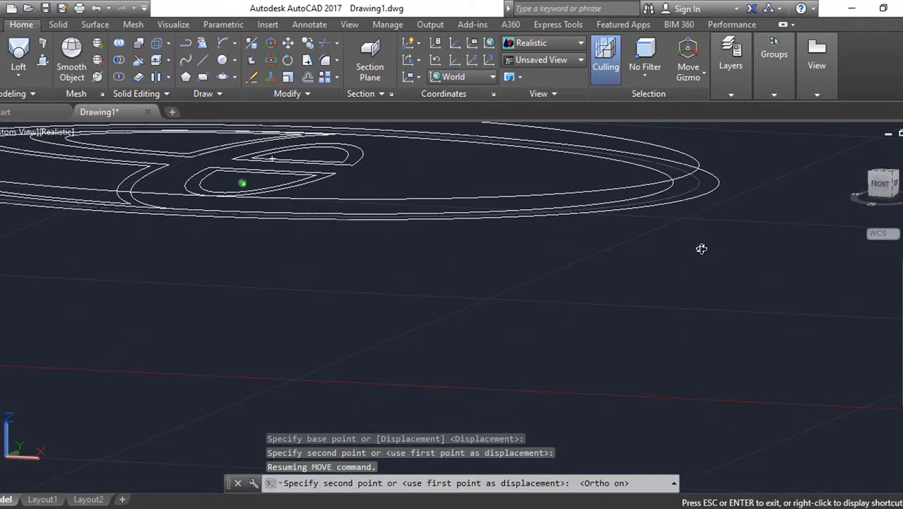
click(722, 244)
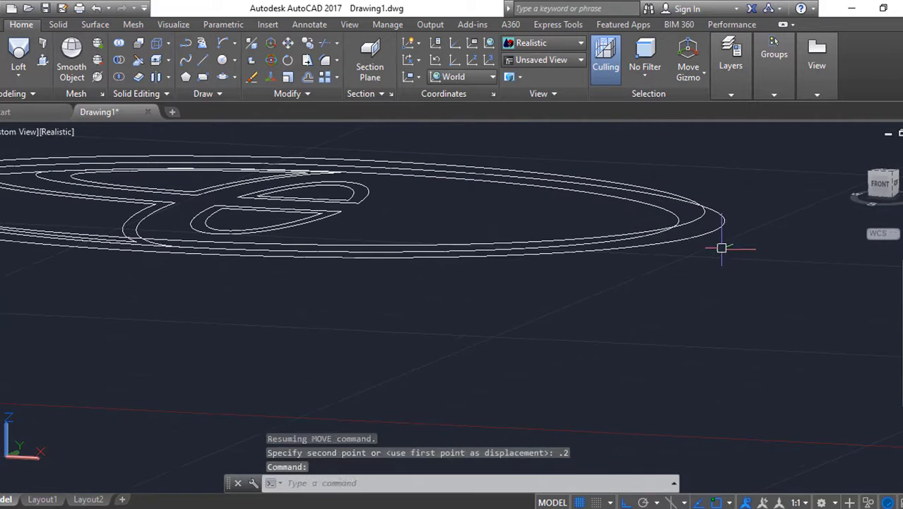
- Move the next ellipse outline up 0.3 and orbit to check the heights
key(space)
click(732, 347)
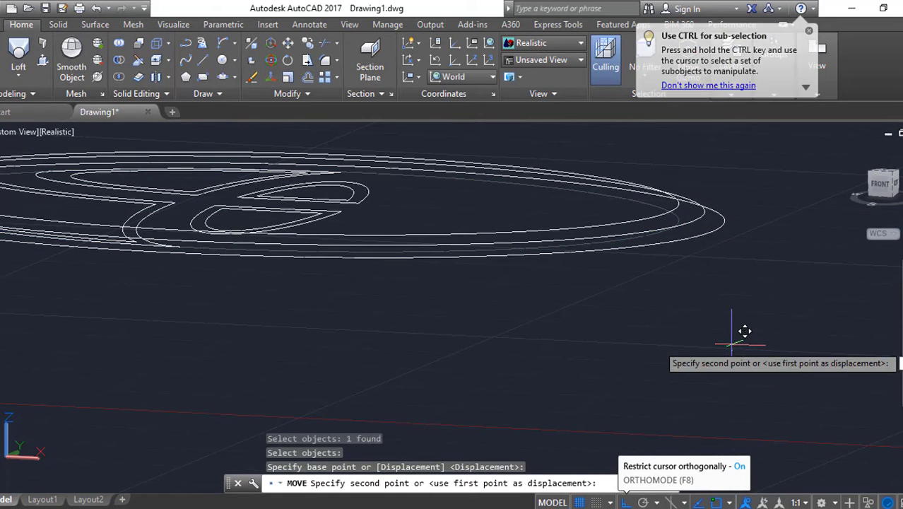
text(.3)
key(Return)
mouse_move(739, 304)
shift+middle_down()
mouse_move(740, 204)
mouse_move(702, 233)
shift+middle_up()
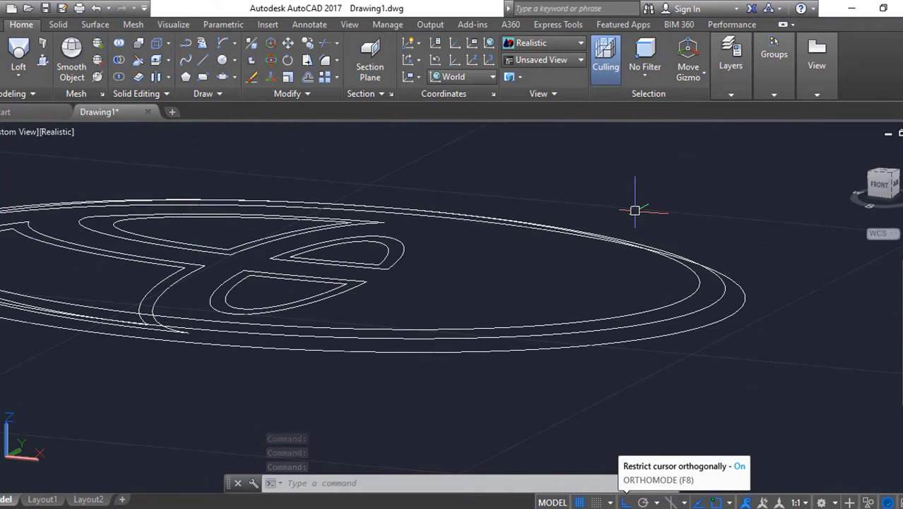
- Loft the three outer ellipses into a solid ring, then switch to 2D Wireframe
click(19, 53)
click(672, 317)
click(671, 309)
click(672, 301)
key(Return)
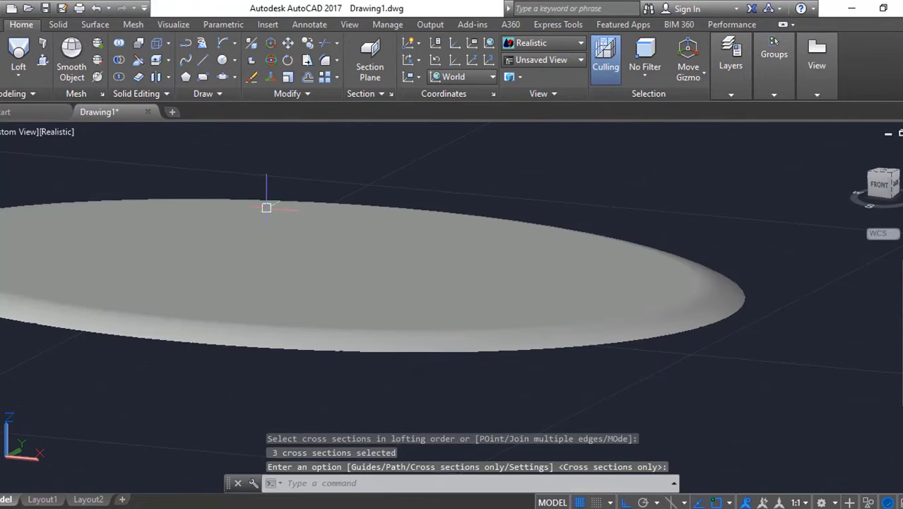
click(57, 131)
click(96, 167)
- Move the inner teardrop outline up by a 0.3 displacement
text(m)
key(Return)
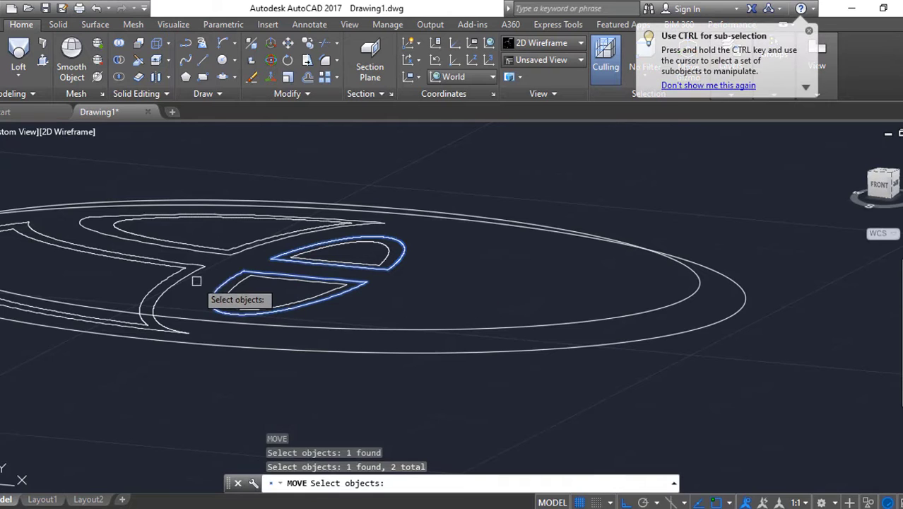
key(Return)
click(726, 415)
text(.3)
key(Return)
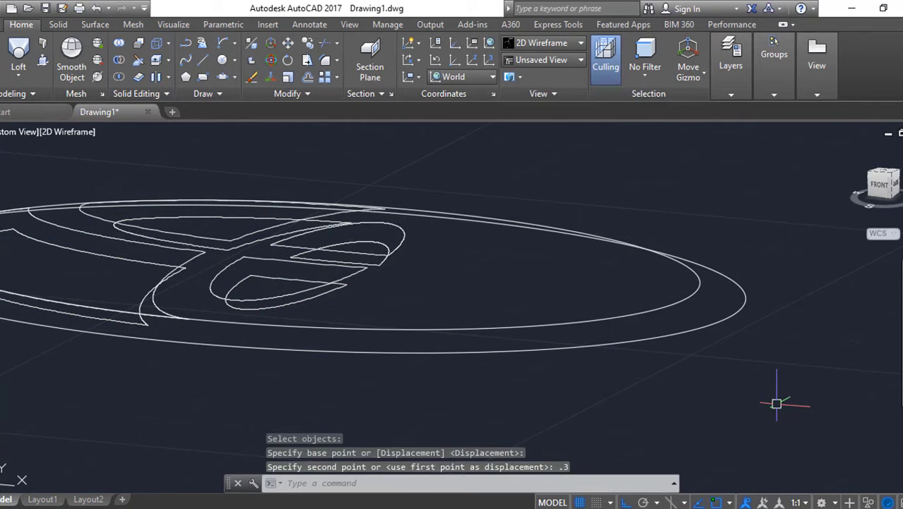
- Loft the lower and upper left outlines into the solid left wing
click(18, 53)
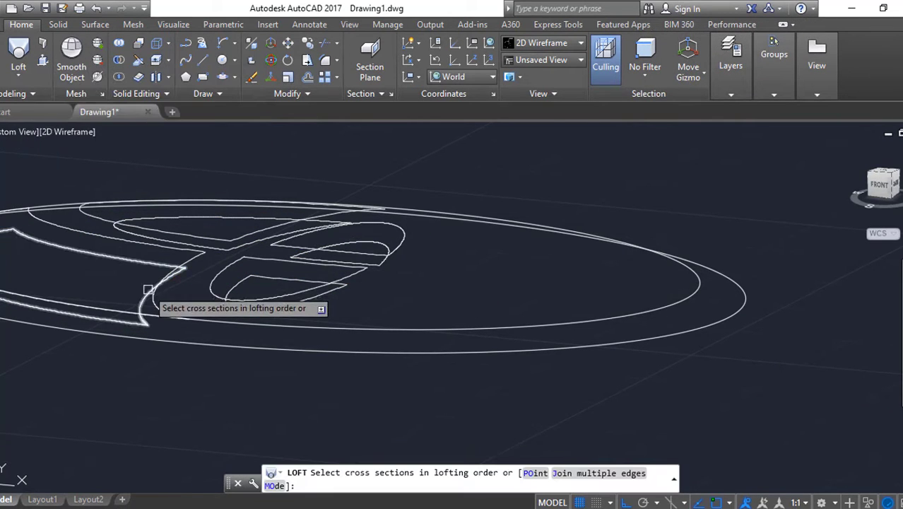
click(185, 256)
key(Return)
key(Escape)
key(Return)
click(256, 305)
key(Return)
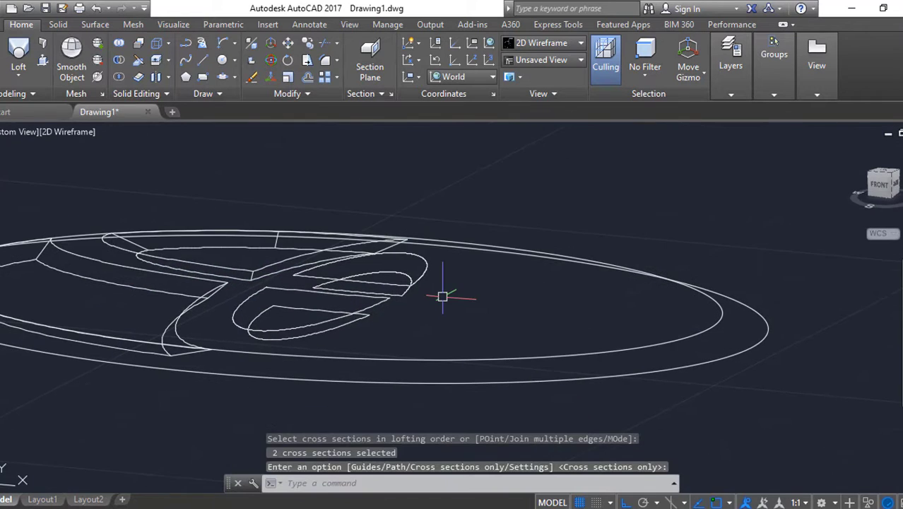
shift+middle_drag(439, 296, 892, 180)
click(885, 177)
- Mirror both lofted left-wing pieces across the vertical centre line, keeping the originals
text(MI)
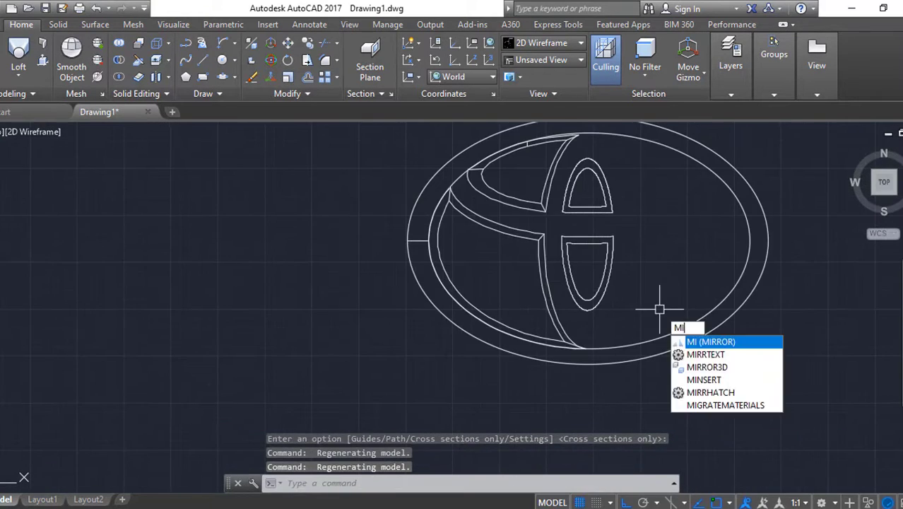
key(Return)
click(558, 234)
click(543, 204)
scroll(589, 241, down, 2)
scroll(594, 292, up, 5)
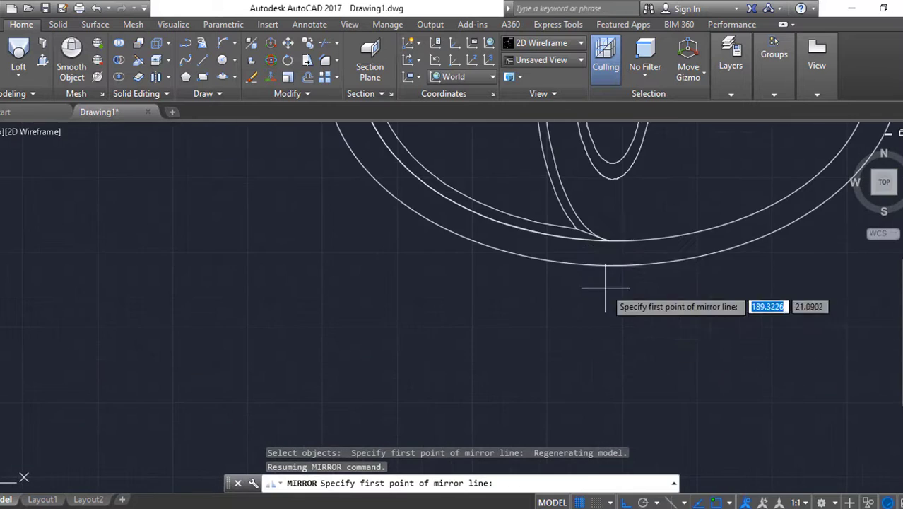
middle_drag(594, 292, 574, 342)
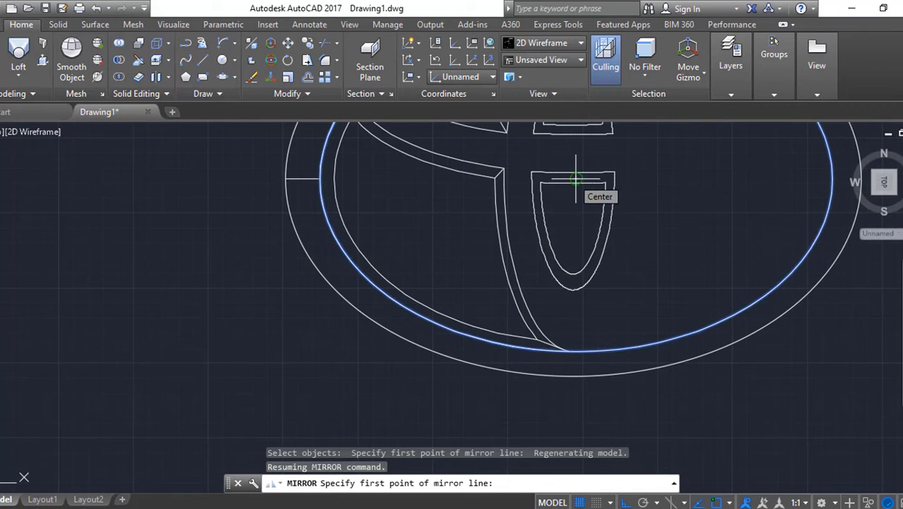
scroll(575, 179, up, 2)
scroll(700, 222, down, 3)
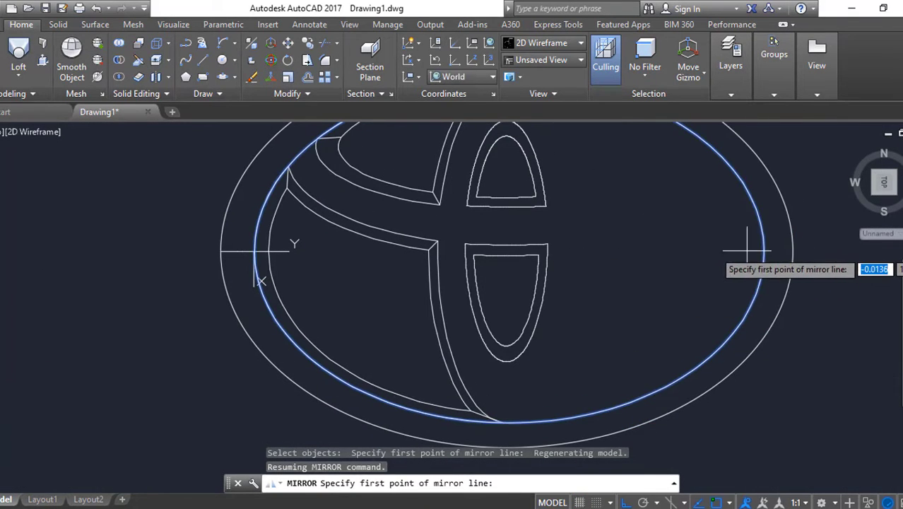
click(509, 251)
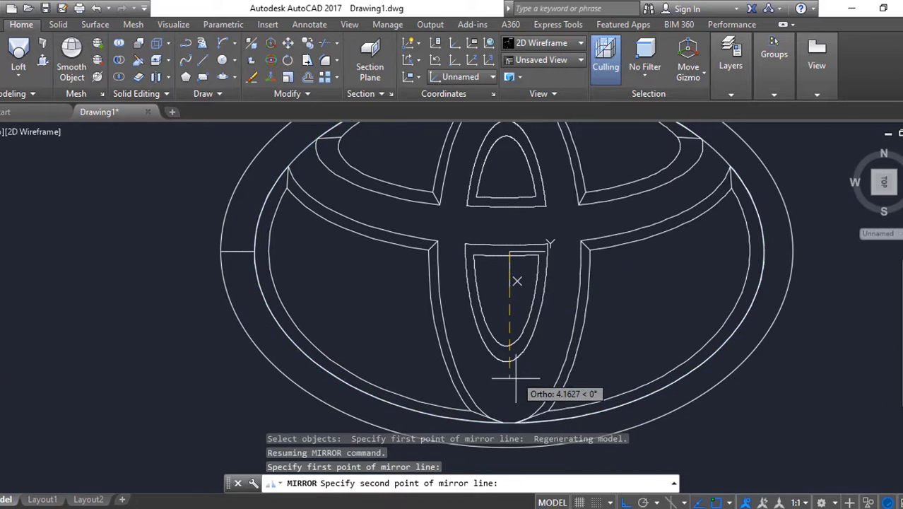
click(510, 422)
key(Return)
scroll(362, 415, down, 2)
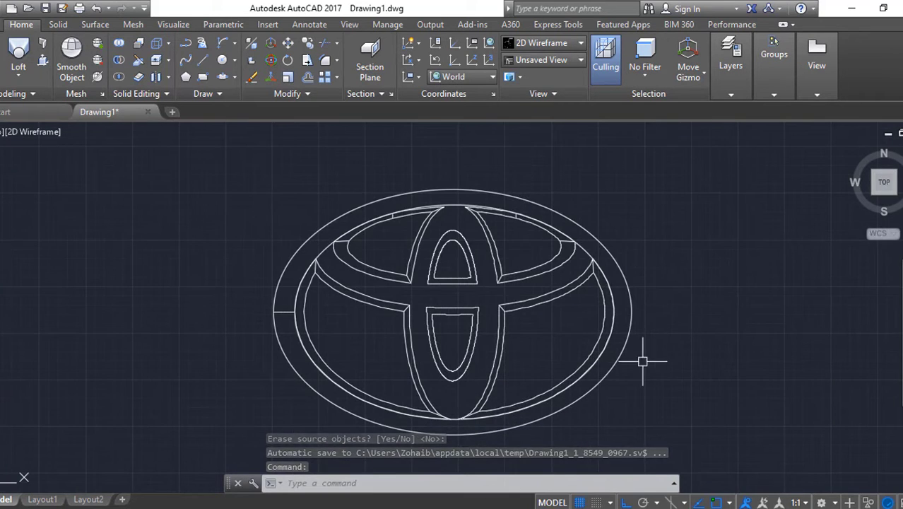
shift+middle_drag(643, 361, 551, 263)
- Subtract the window-selected inner shapes from the outer ring and view it in Realistic style
click(118, 59)
click(580, 344)
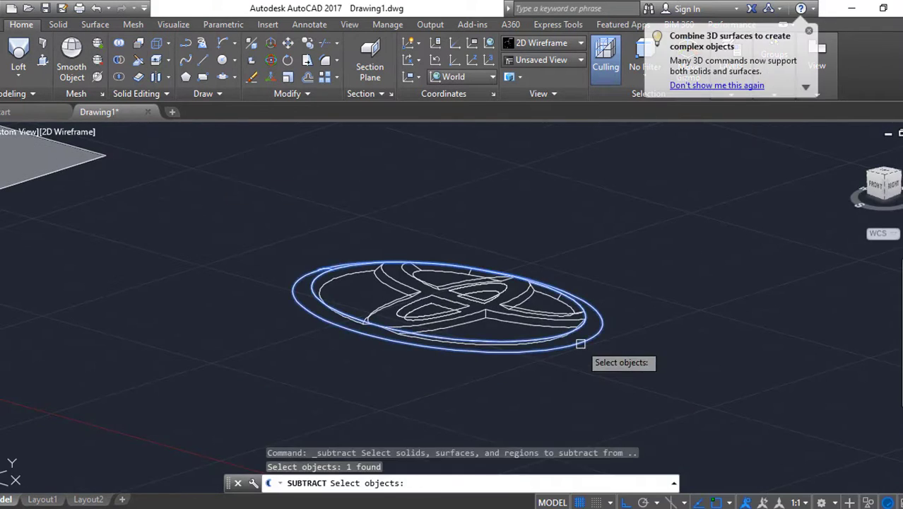
key(Return)
drag(552, 254, 367, 374)
key(Return)
click(70, 132)
click(141, 217)
scroll(472, 294, up, 4)
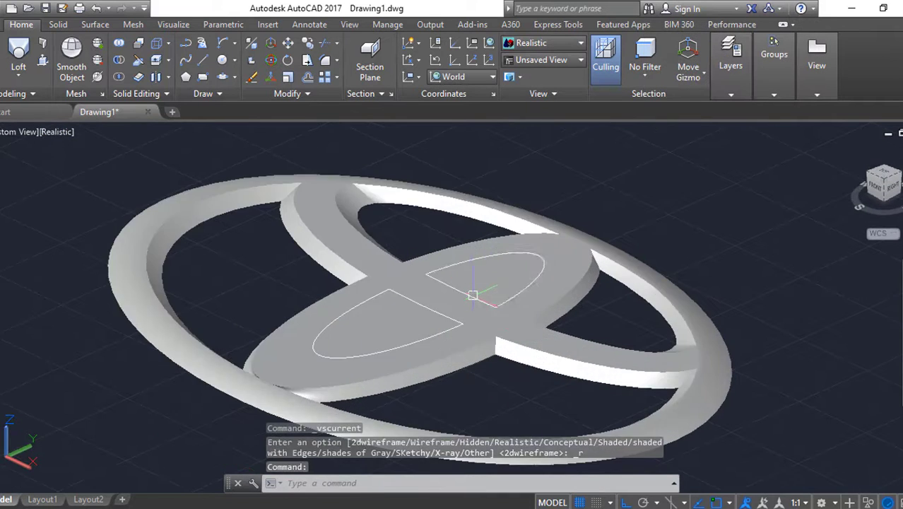
scroll(550, 174, down, 3)
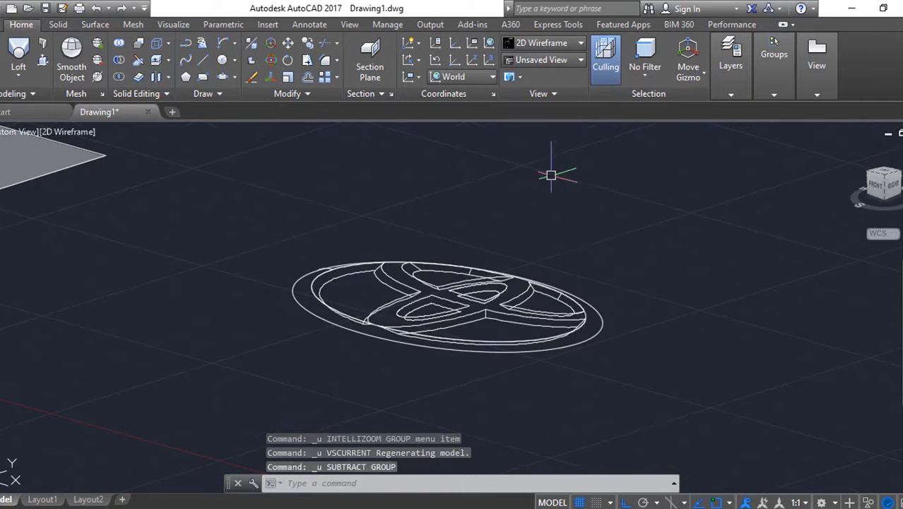
scroll(549, 174, up, 4)
- Loft the left and right inner shape outlines into solids
click(18, 57)
click(238, 229)
click(413, 289)
key(Return)
key(Return)
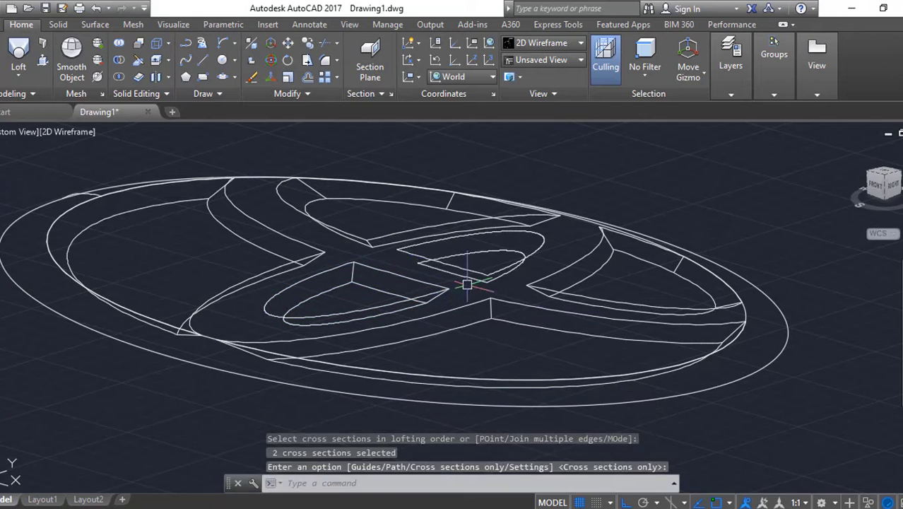
key(Return)
click(495, 265)
key(Return)
key(Return)
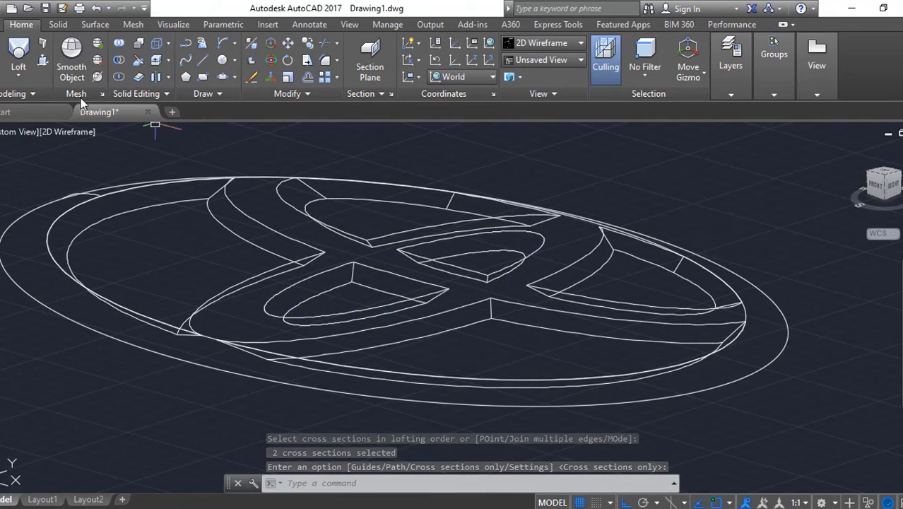
- Cut all inner solids out of the emblem and show the finished emblem realistically shaded
key(Return)
click(136, 60)
click(92, 187)
key(Return)
drag(403, 196, 182, 377)
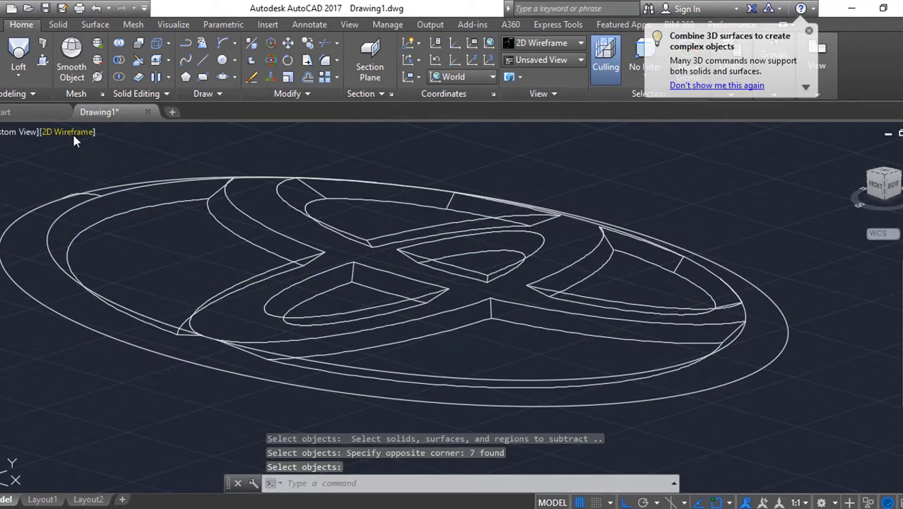
click(74, 136)
click(113, 220)
scroll(283, 212, up, 3)
scroll(258, 173, down, 4)
mouse_move(258, 173)
shift+middle_down()
mouse_move(379, 178)
mouse_move(403, 268)
mouse_move(339, 242)
mouse_move(468, 309)
mouse_move(411, 388)
shift+middle_up()
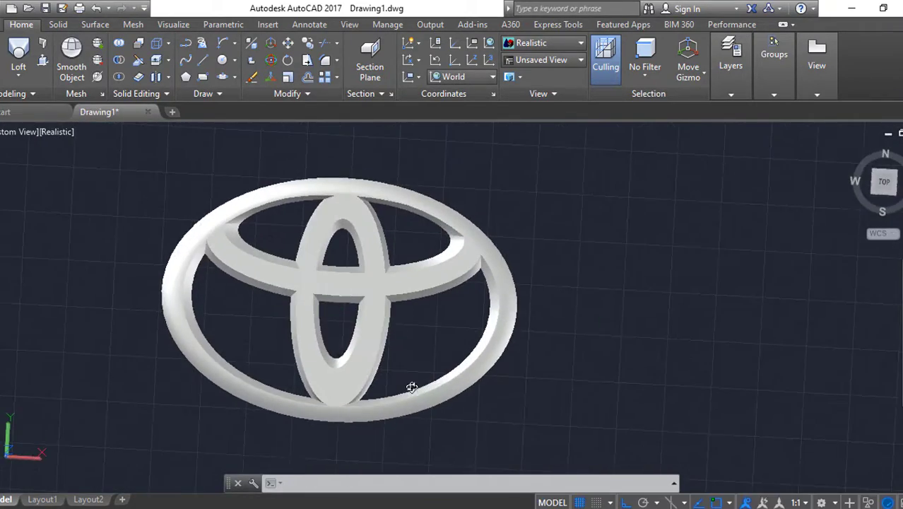
- Orbit to an edge-on front view and set the UCS to Front
click(883, 182)
scroll(769, 273, up, 4)
shift+middle_drag(689, 306, 564, 183)
click(445, 77)
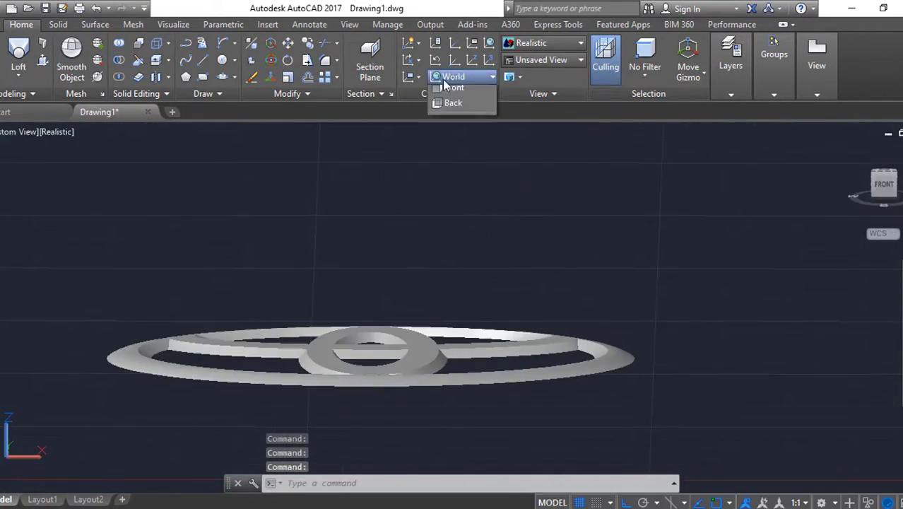
click(450, 87)
text(MI)
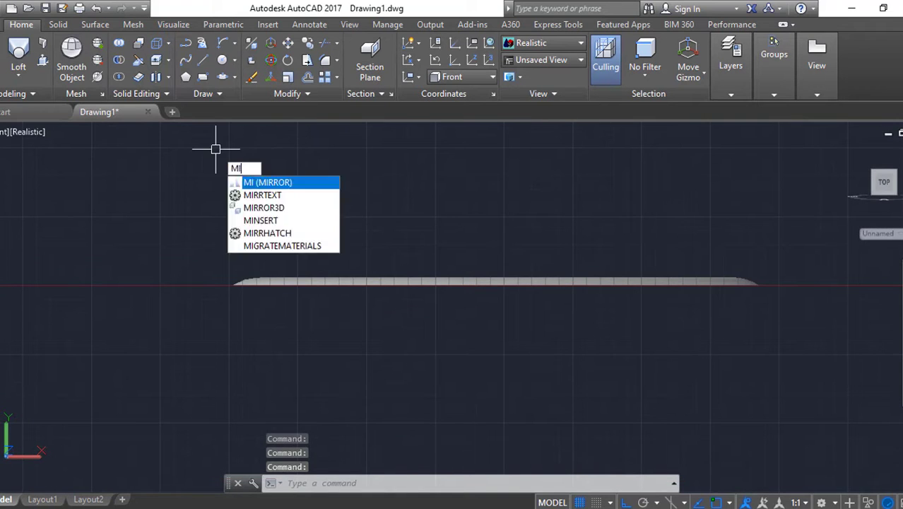
- Mirror the emblem solid along its base line, keeping the original
key(Return)
click(309, 279)
key(Return)
click(496, 285)
click(783, 286)
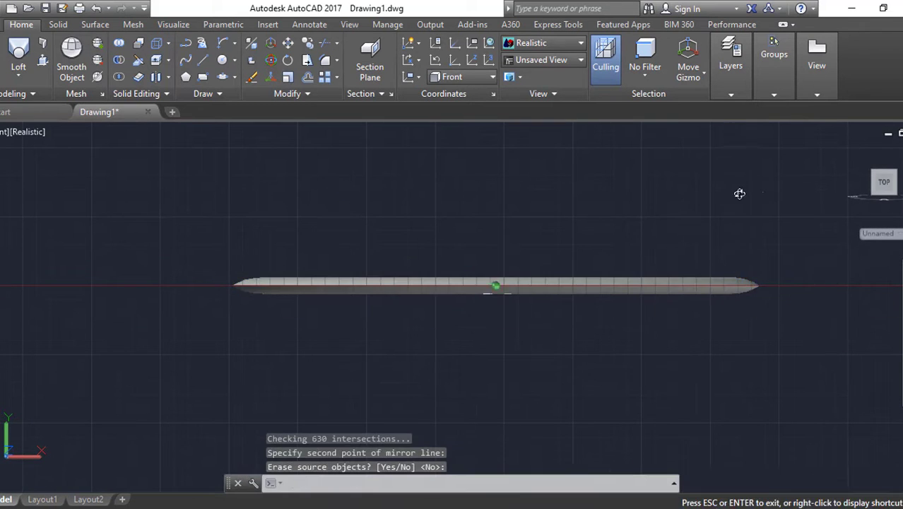
mouse_move(738, 194)
shift+middle_down()
mouse_move(428, 168)
mouse_move(637, 194)
mouse_move(637, 184)
mouse_move(651, 258)
mouse_move(710, 248)
mouse_move(716, 222)
mouse_move(735, 222)
mouse_move(657, 234)
shift+middle_up()
key(Return)
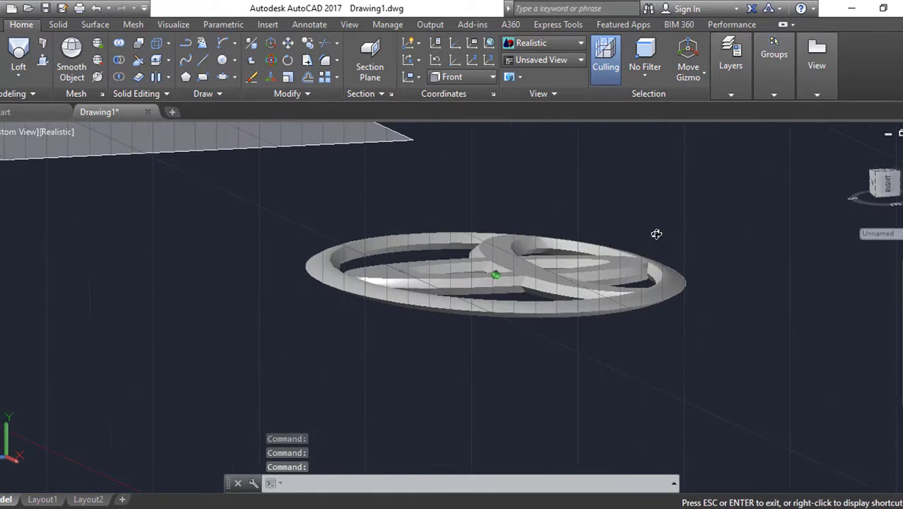
- Set the UCS to Right and start rotating the emblem, then cancel the attempt
click(476, 175)
text(ro)
key(Return)
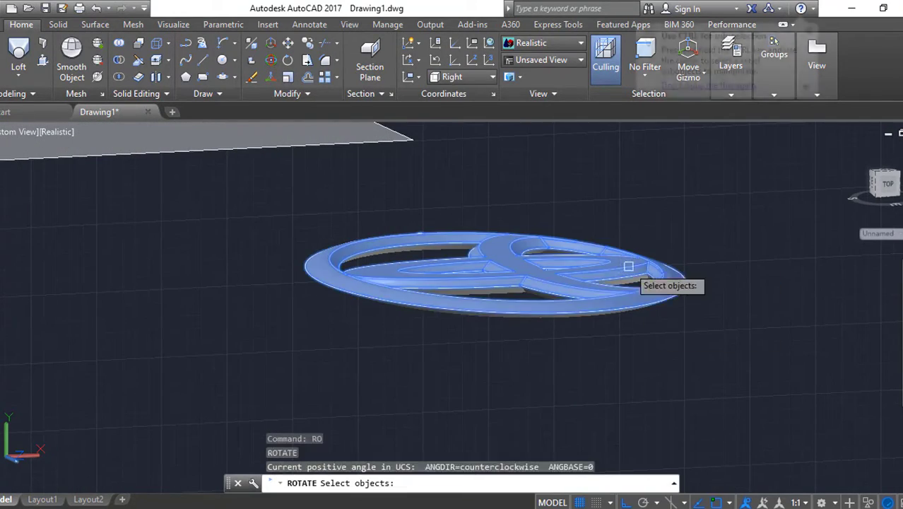
click(629, 263)
key(Return)
click(322, 271)
shift+middle_drag(322, 176, 349, 242)
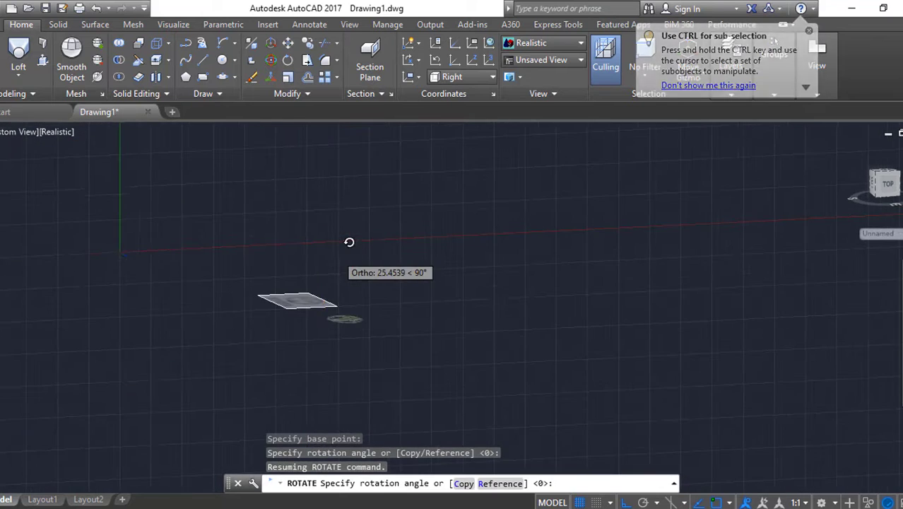
key(Escape)
- Rotate both emblem halves 90° about the left end so the emblem stands upright
key(Return)
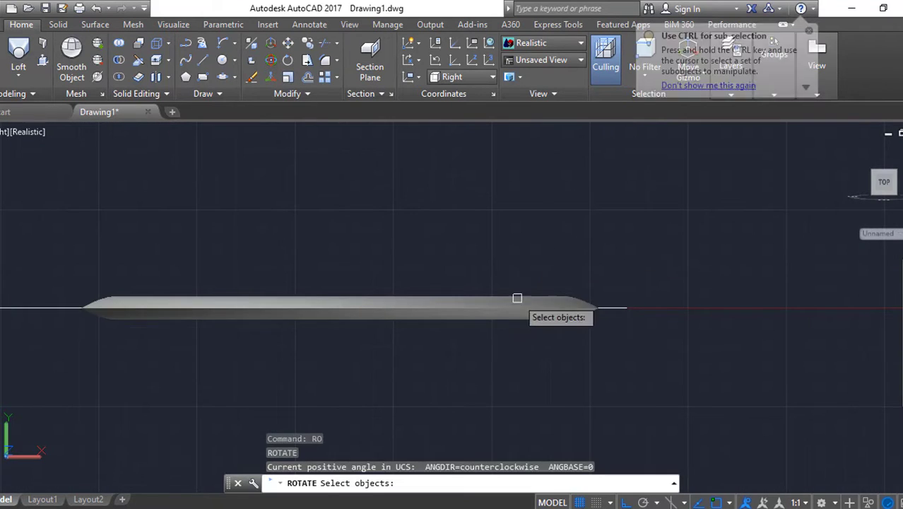
click(518, 300)
click(463, 318)
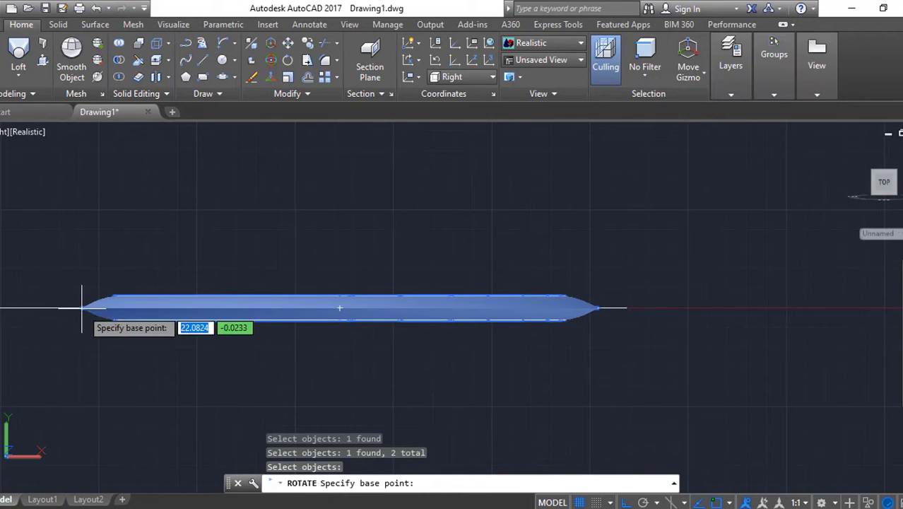
click(82, 308)
click(81, 226)
click(463, 77)
- Reset the UCS to World, erase the Toyota reference image, and orbit to the front
click(456, 93)
click(91, 338)
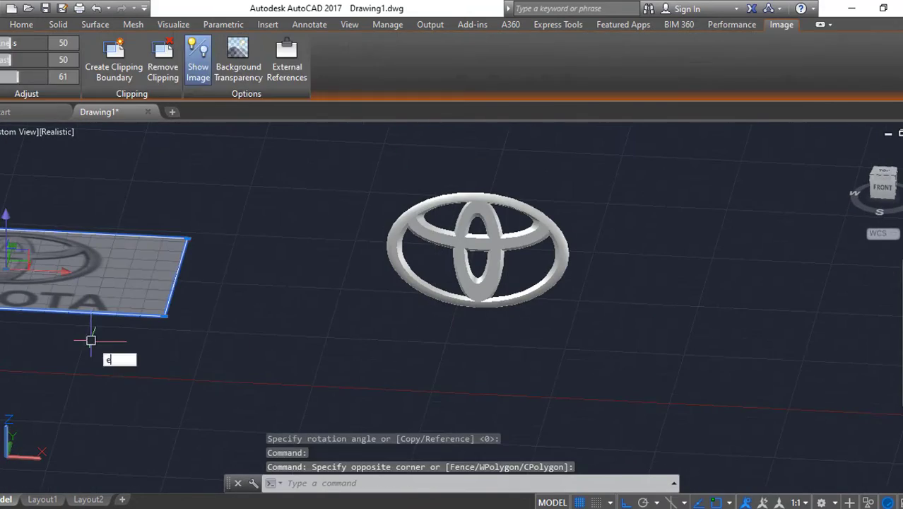
key(Delete)
shift+middle_drag(90, 339, 579, 228)
scroll(551, 262, up, 5)
mouse_move(525, 293)
shift+middle_down()
mouse_move(101, 274)
mouse_move(494, 294)
mouse_move(405, 313)
mouse_move(298, 232)
mouse_move(376, 296)
mouse_move(606, 291)
shift+middle_up()
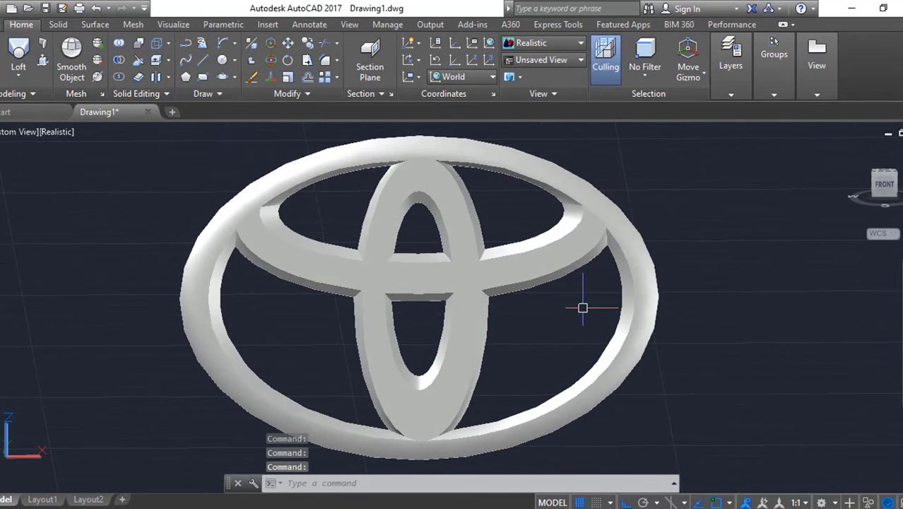
scroll(580, 319, up, 3)
scroll(591, 263, down, 5)
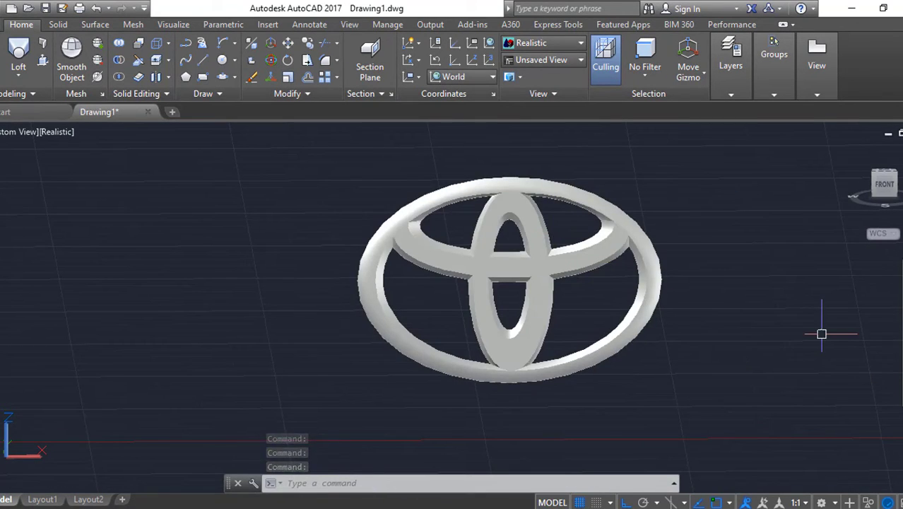